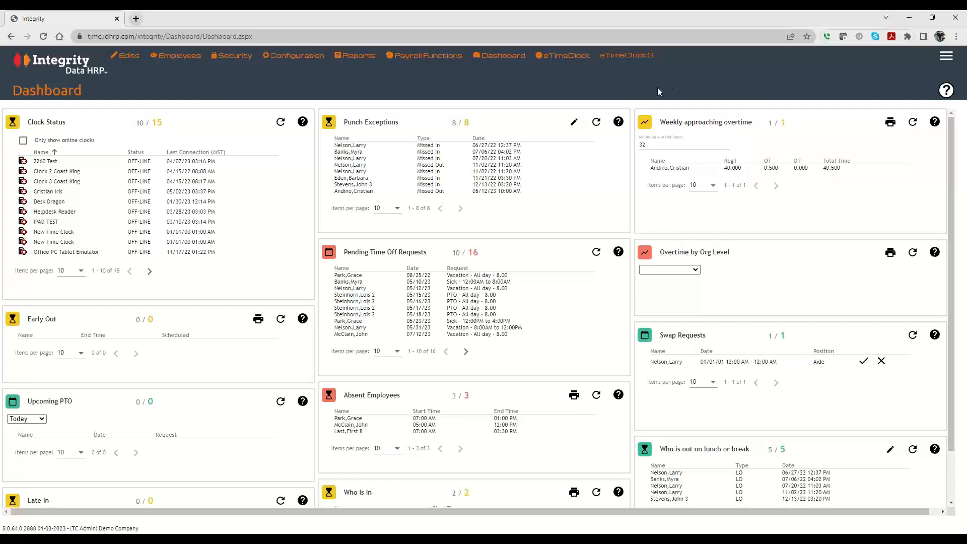
- Open the overtime policies list from the rule setup configuration
mouse_move(304, 57)
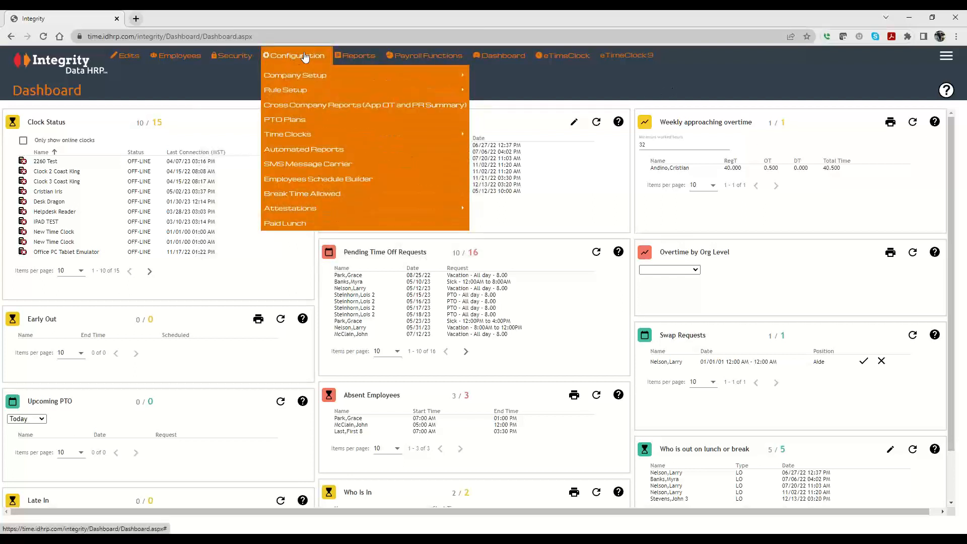
mouse_move(276, 132)
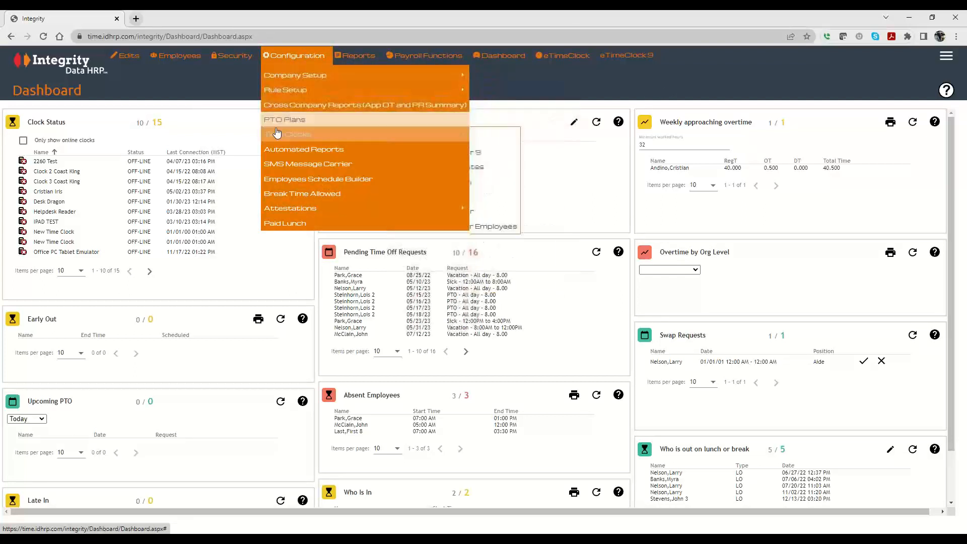
mouse_move(302, 92)
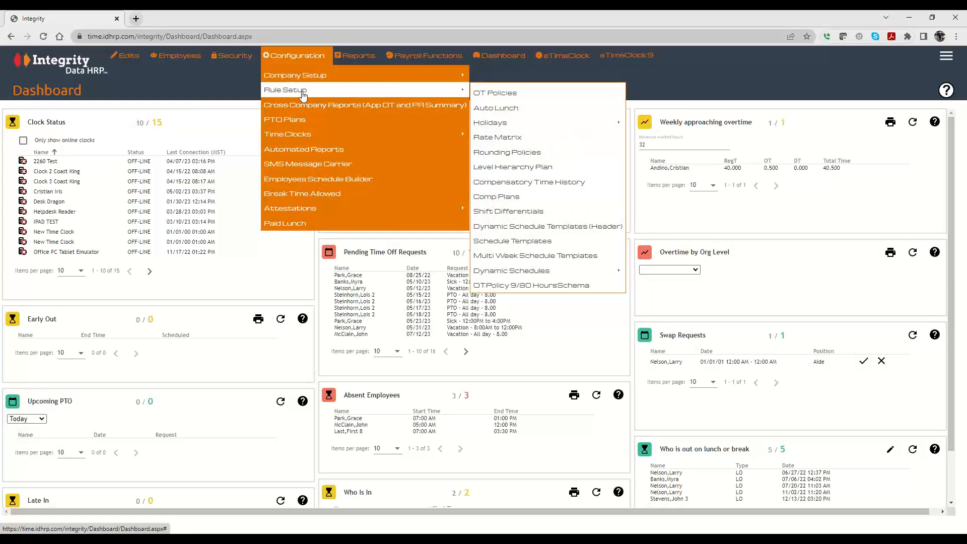
left_click(502, 95)
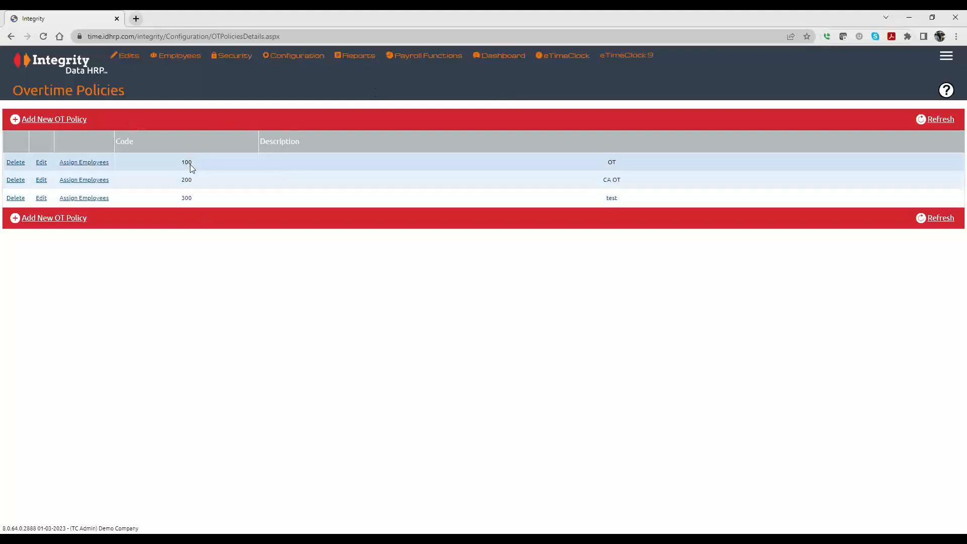
- Change the premium week start day of overtime policy 300 to Monday and save the policy
left_click(40, 200)
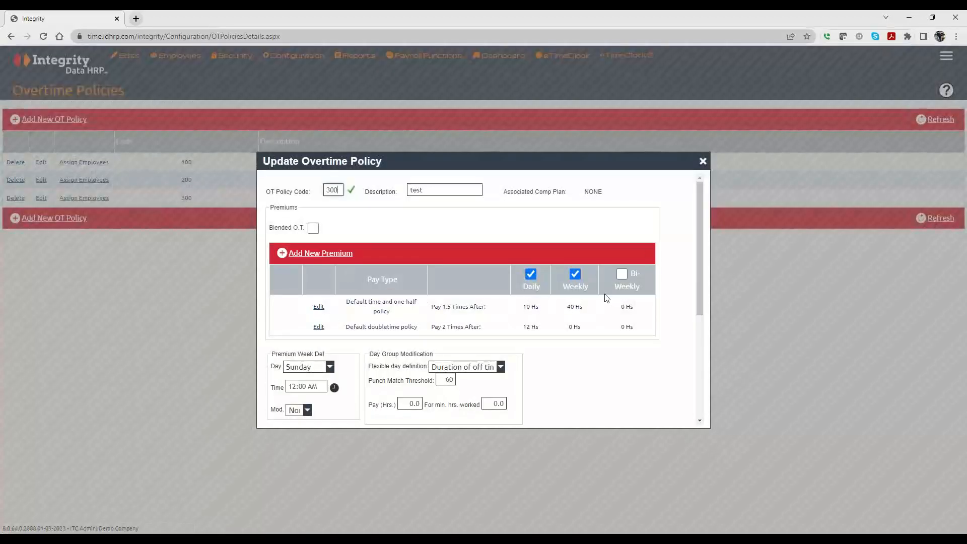
left_click(318, 368)
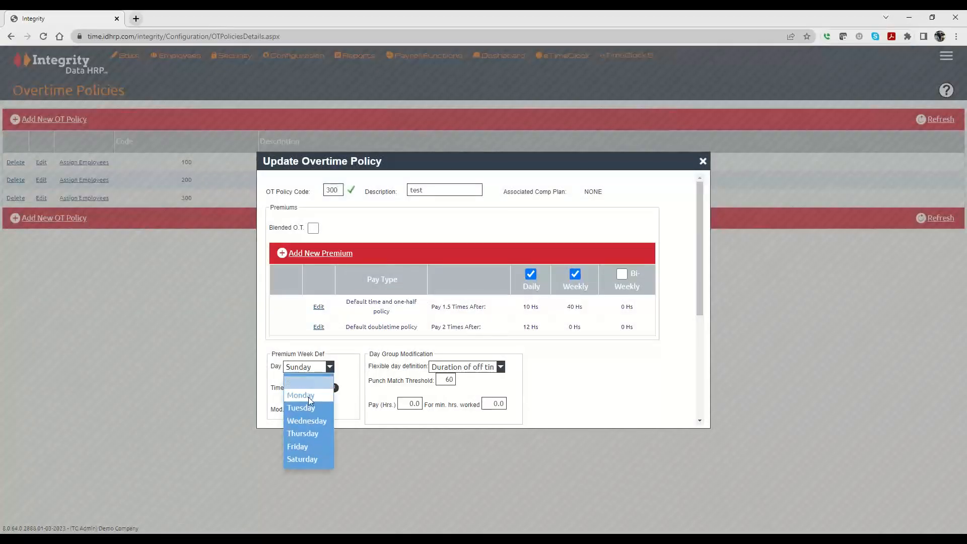
left_click(310, 396)
scroll(364, 404, "down", 4)
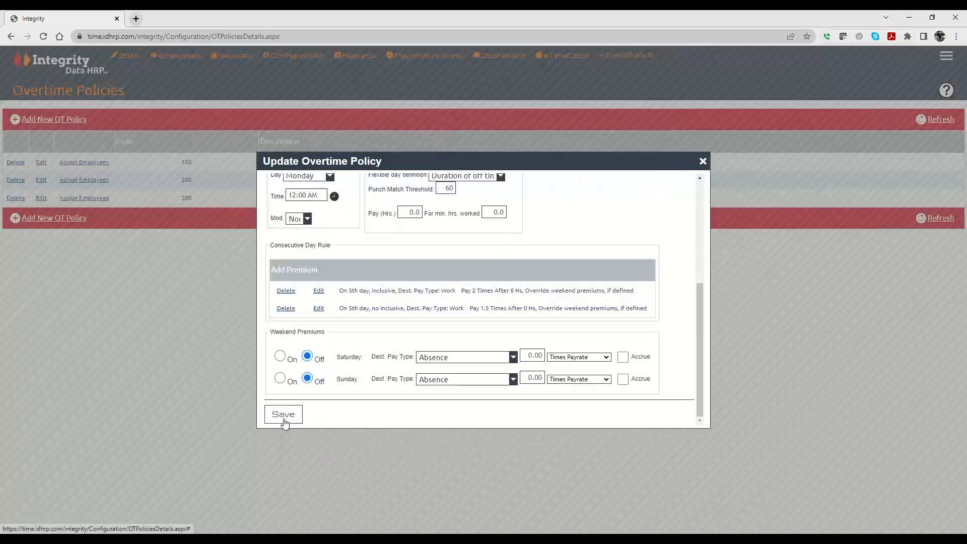
left_click(283, 414)
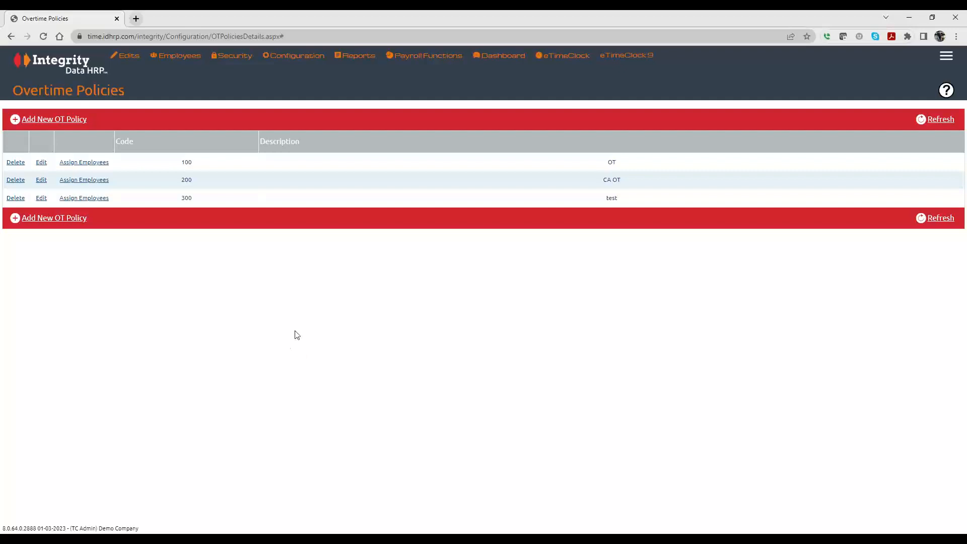
- Start a new overtime policy with code 400 and the description "Mt OT Test"
left_click(46, 119)
left_click_drag(385, 159, 426, 140)
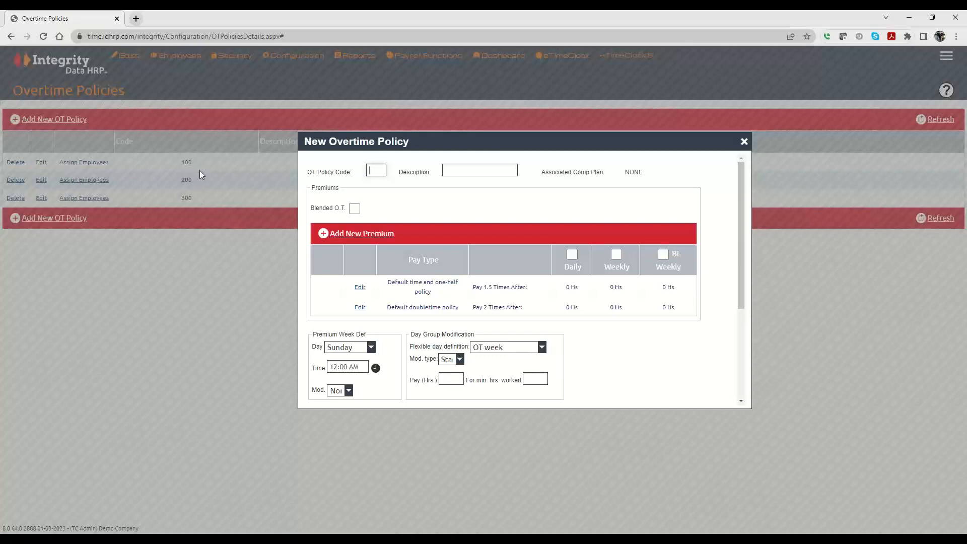
left_click(378, 167)
type("400")
left_click(458, 170)
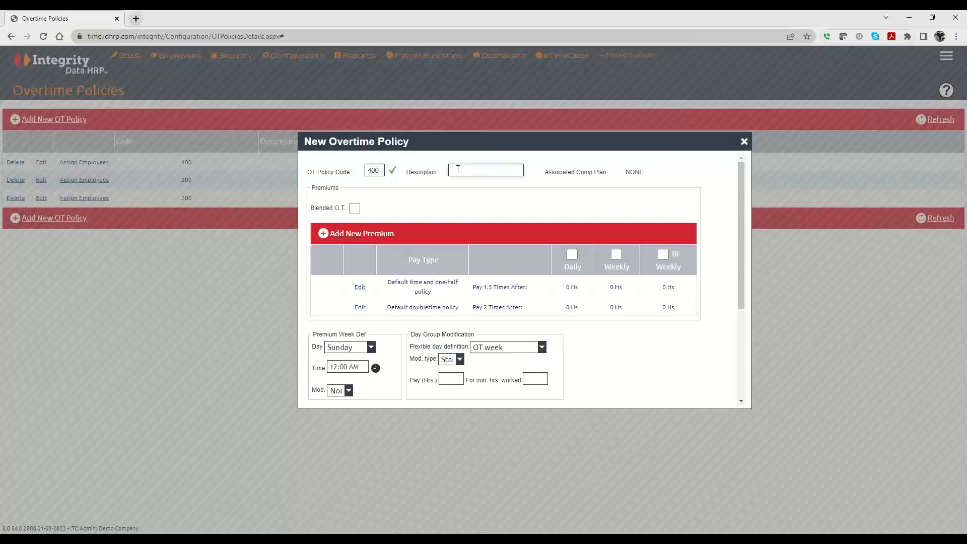
type("MI O")
type("T Test")
- Enable daily and weekly premiums, and set the default time and one-half premium to 8 daily and 40 weekly hours
left_click(575, 256)
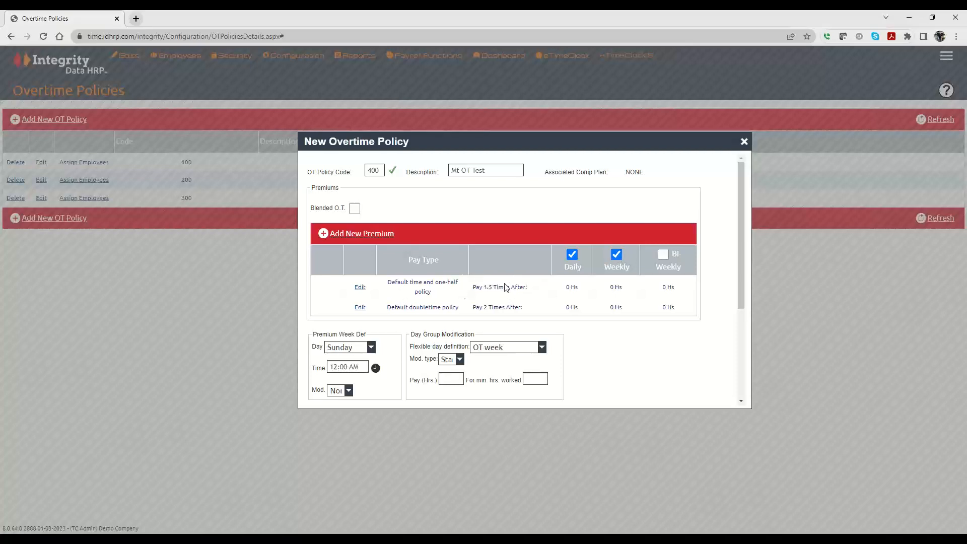
left_click(360, 287)
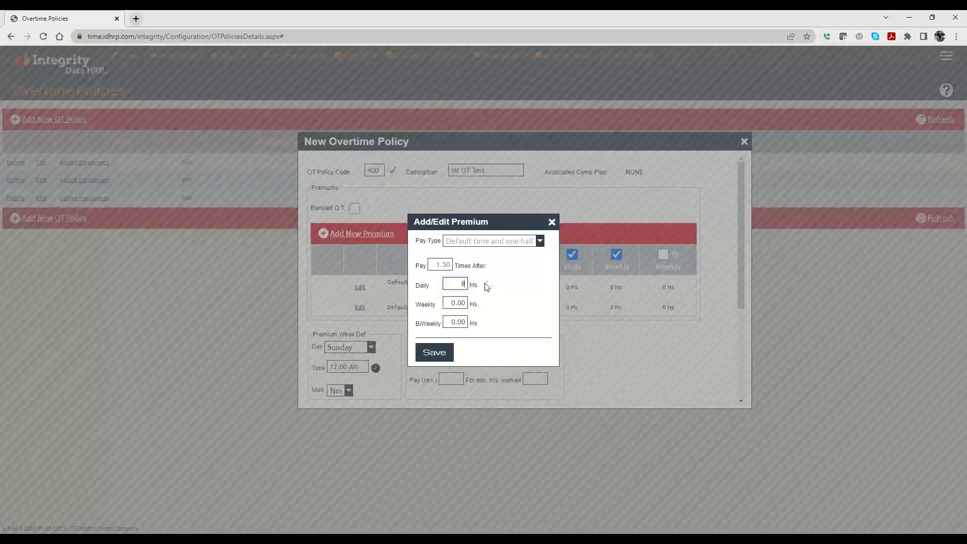
type("8")
left_click(451, 303)
type("40")
left_click(517, 295)
left_click(453, 302)
left_click(498, 302)
left_click(447, 321)
left_click(518, 294)
left_click(434, 354)
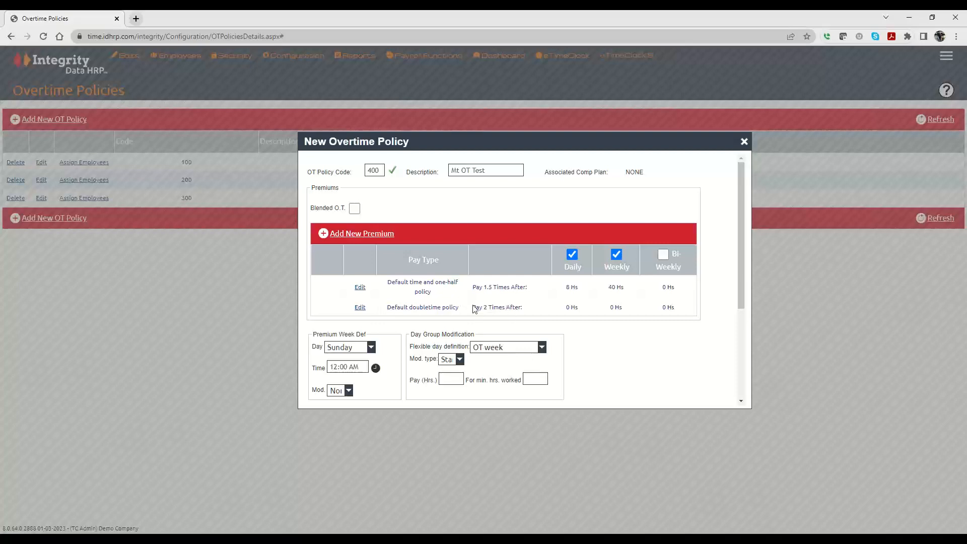
- Set the default doubletime premium to apply after 12 daily hours and save it
left_click(360, 308)
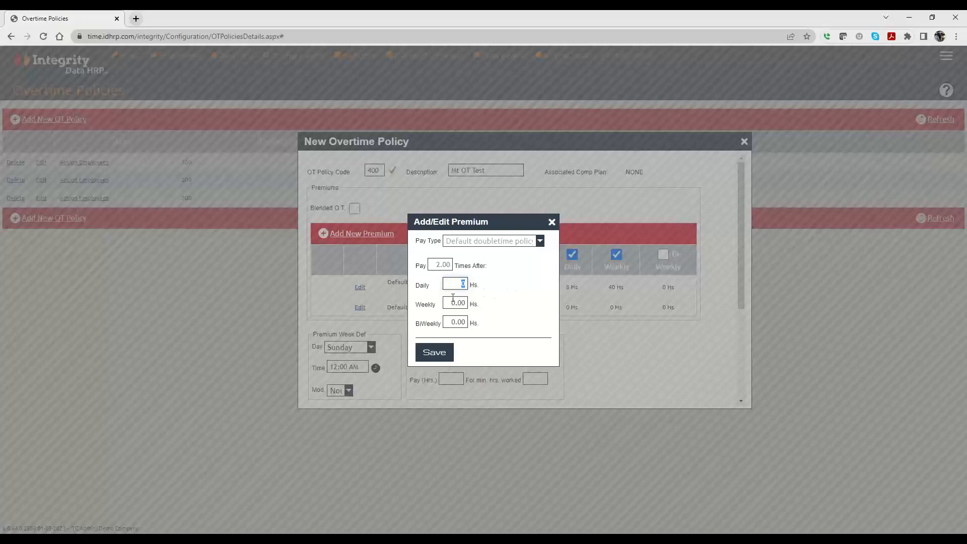
left_click(452, 303)
left_click(449, 285)
type("12")
left_click(527, 280)
left_click(434, 353)
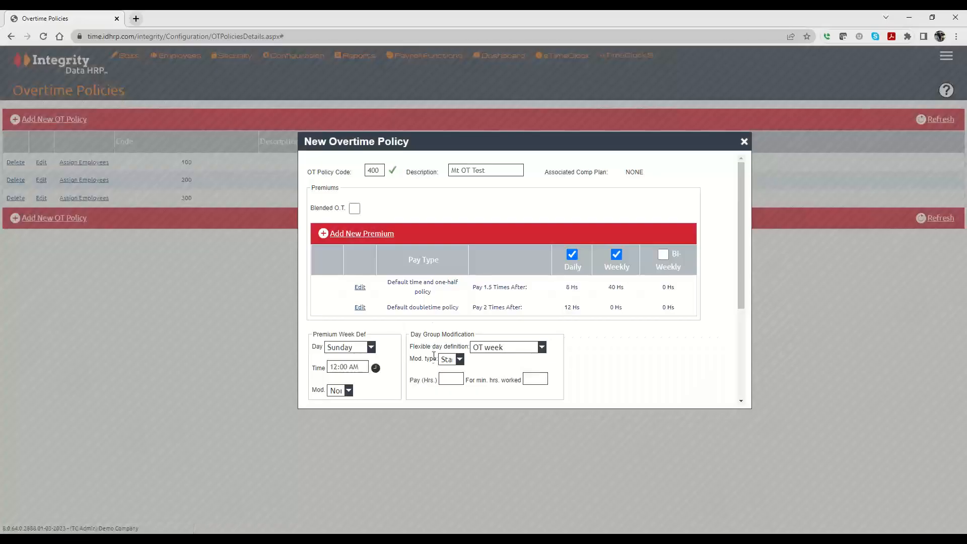
- Review the premium week's day and time, try End as its Mod. option, and set that option to Start
scroll(414, 339, "down", 3)
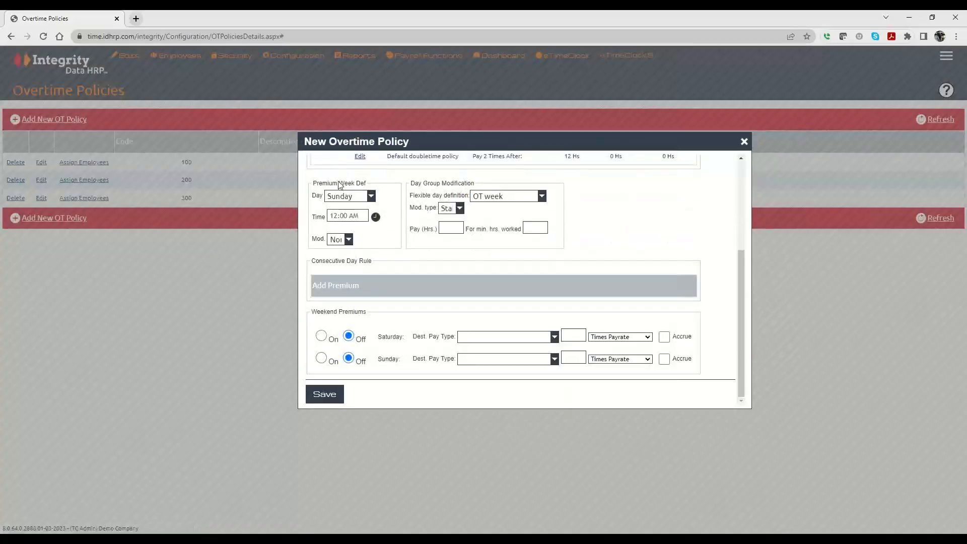
left_click(349, 195)
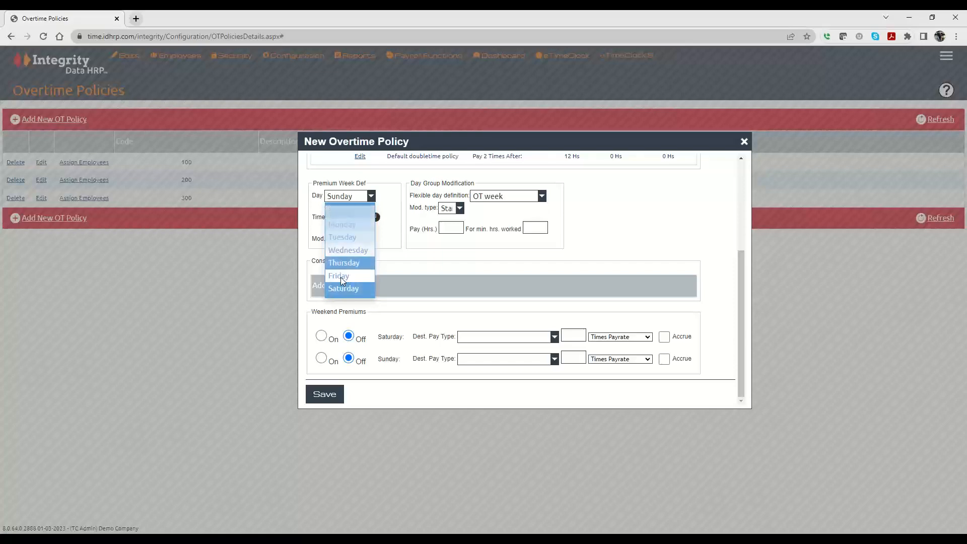
left_click(345, 215)
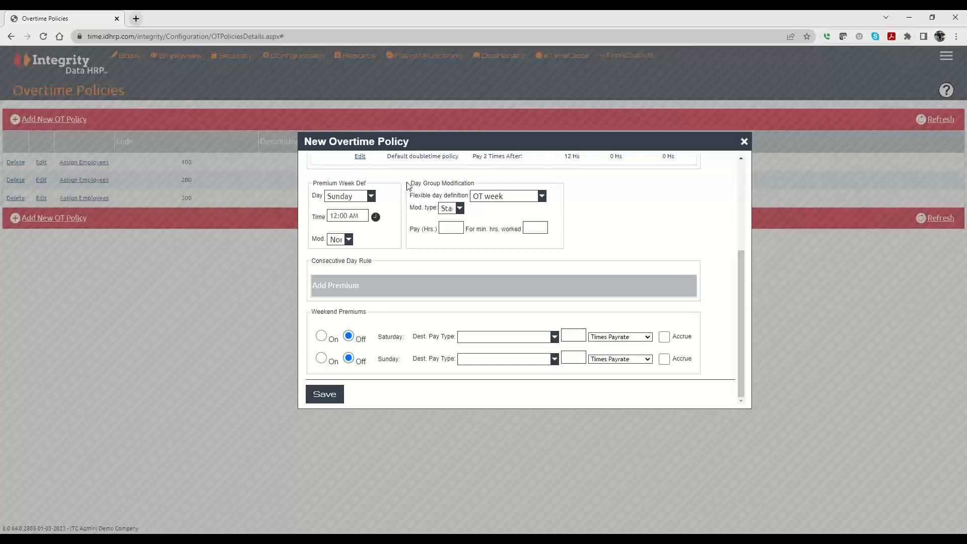
left_click(347, 214)
left_click(338, 241)
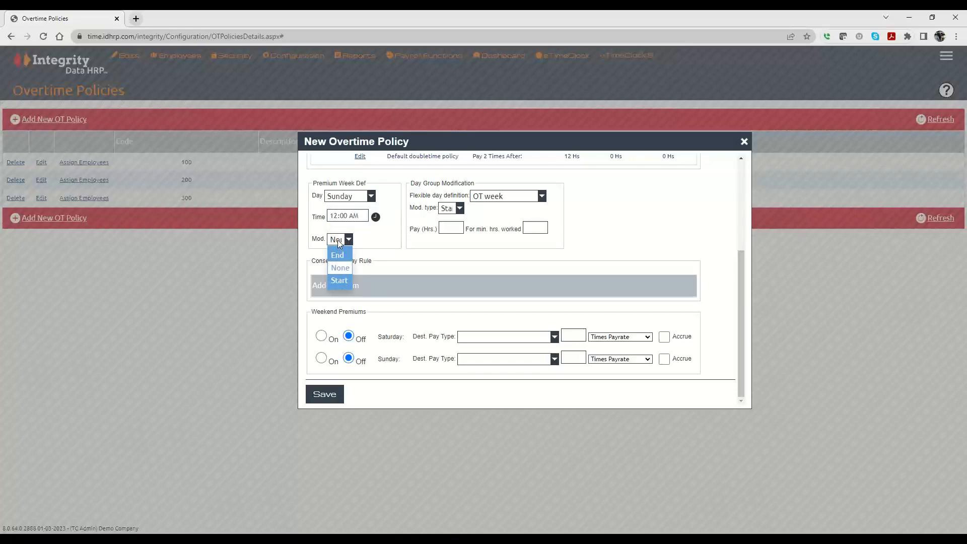
left_click(338, 254)
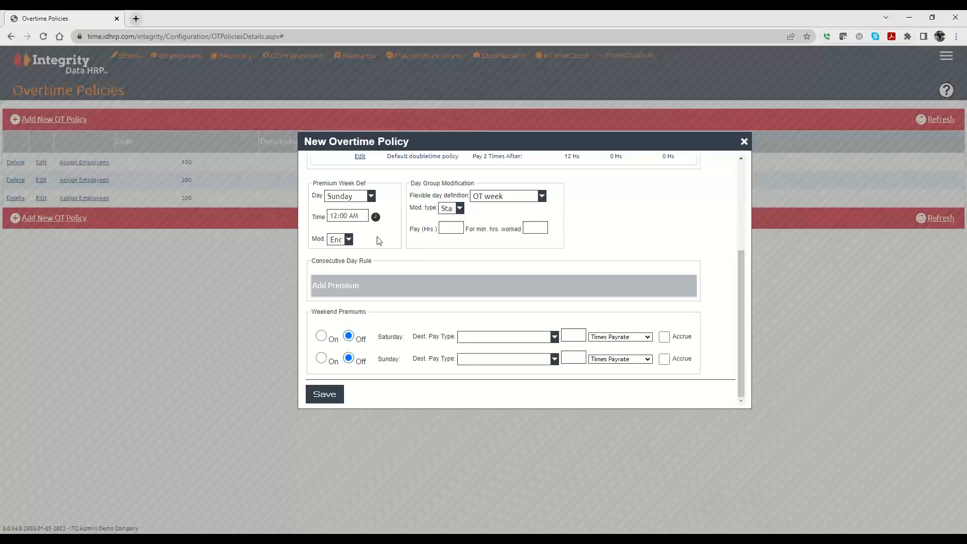
left_click(336, 240)
left_click(336, 279)
- Choose OT week as the flexible day definition and show the available modification types
left_click_drag(428, 197, 473, 198)
left_click(483, 198)
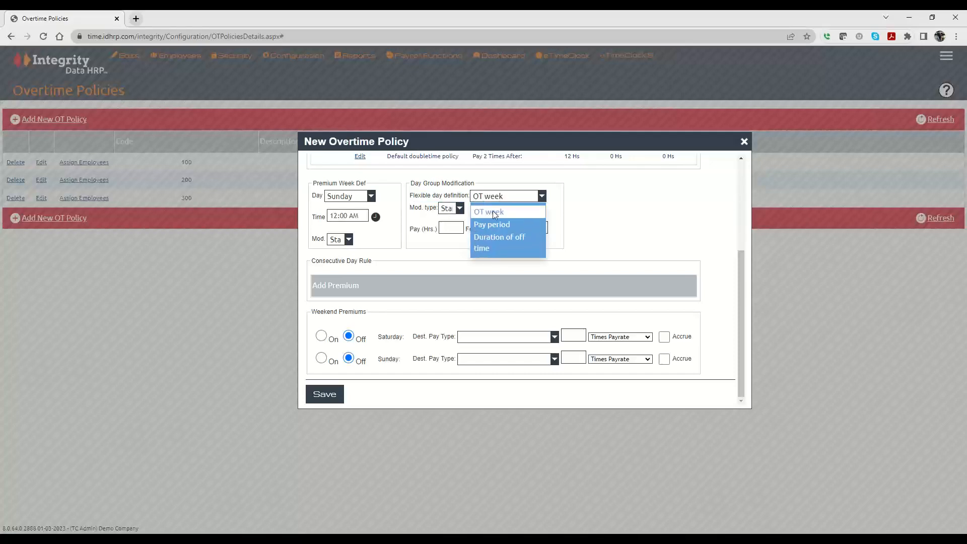
left_click(493, 210)
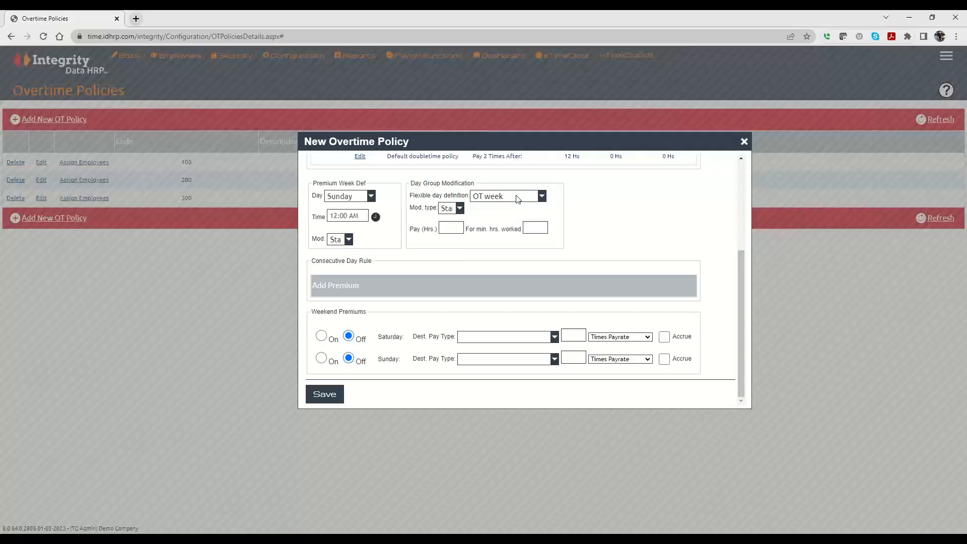
left_click(447, 209)
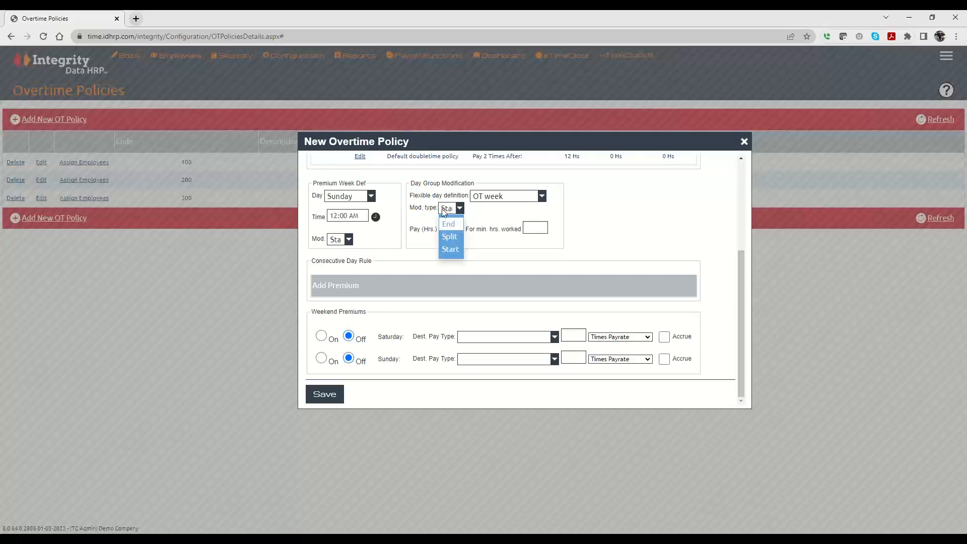
- Switch the premium week's Mod. option to None, compare the day group modification types, and restore it to Start
left_click(337, 241)
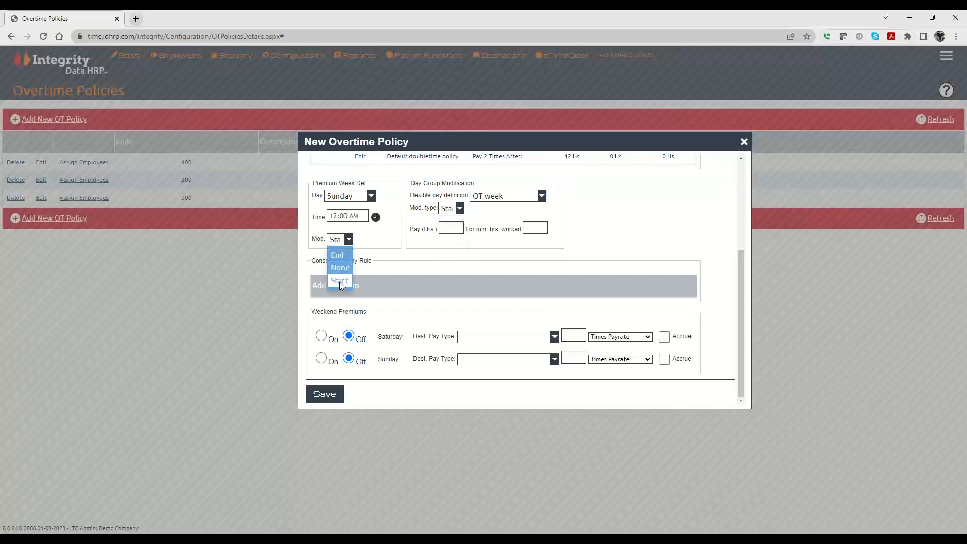
left_click(338, 272)
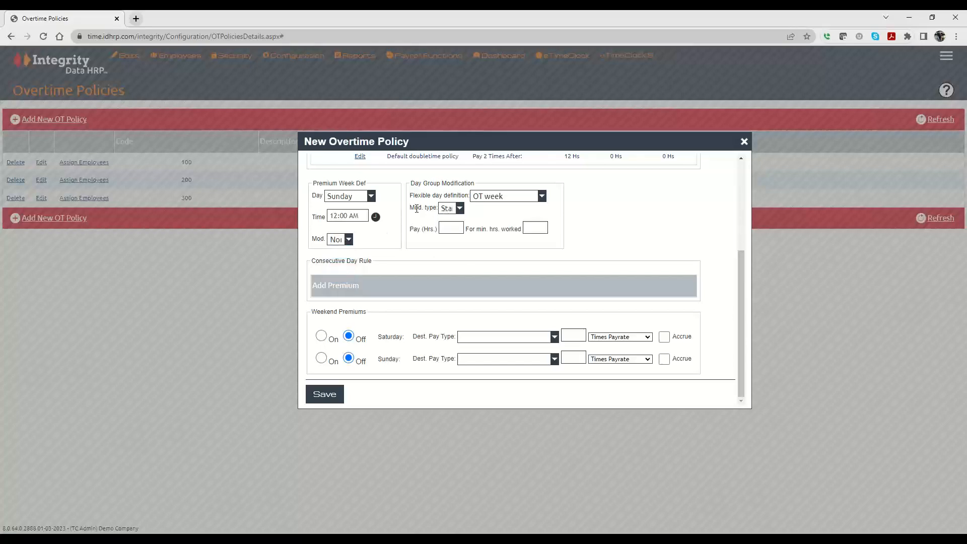
left_click(450, 210)
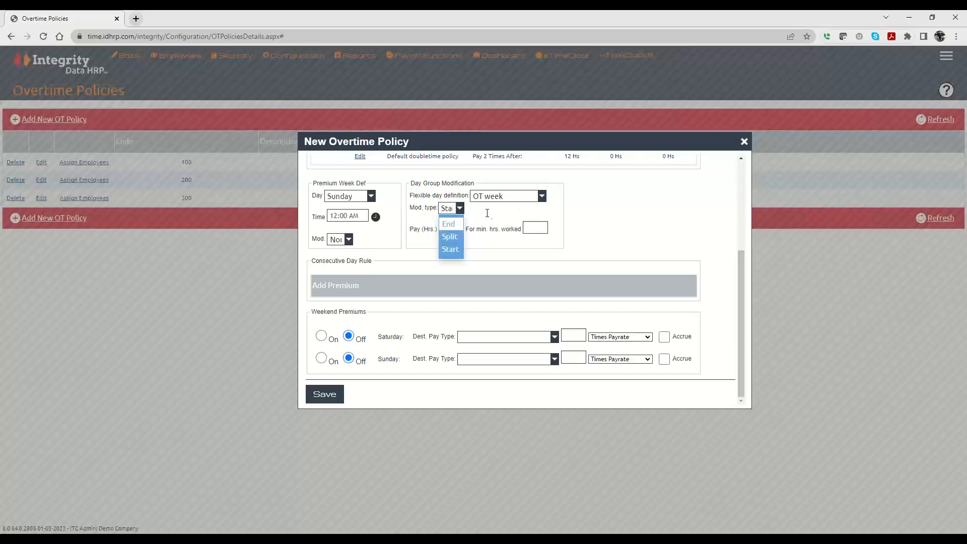
left_click(348, 239)
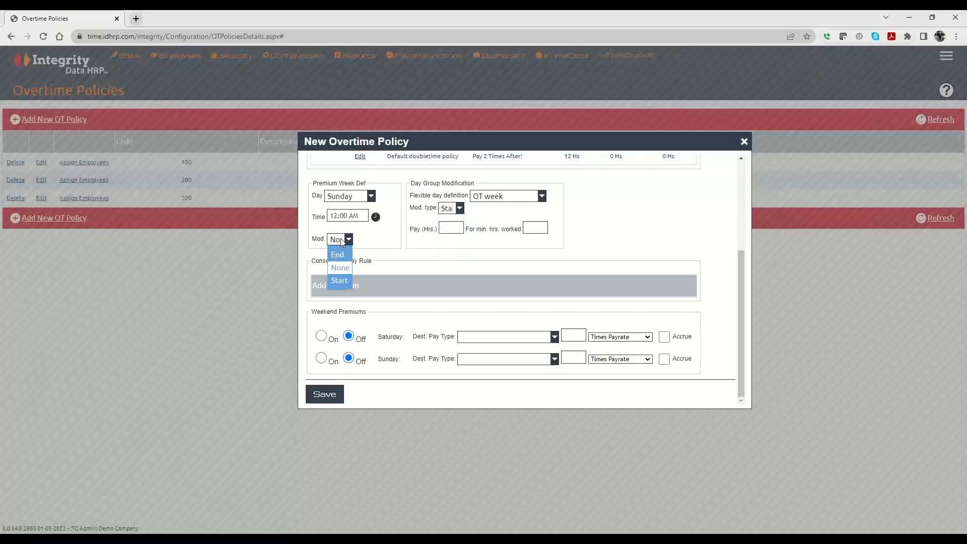
left_click(337, 280)
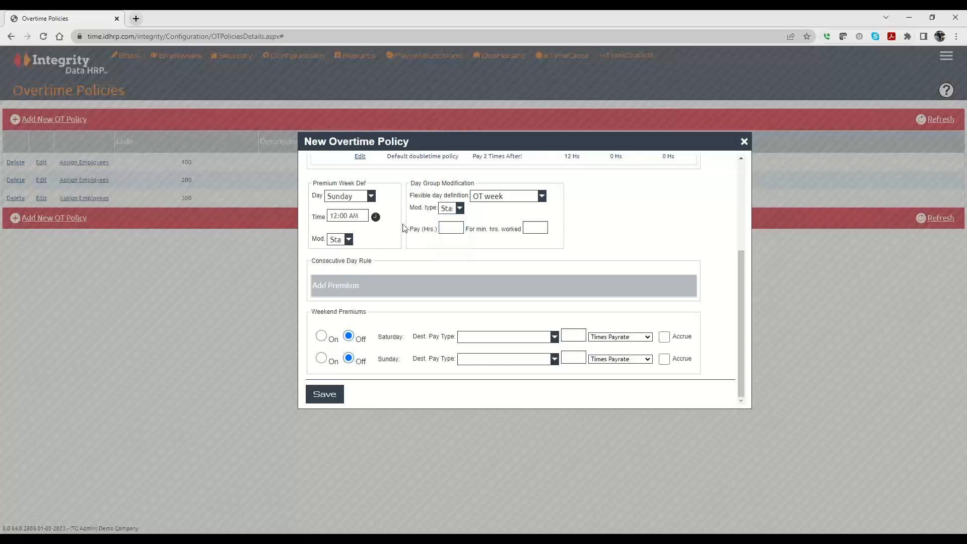
- Set the day group modification type to Start, with 4 pay hours for a minimum of 1 hour worked
left_click(450, 209)
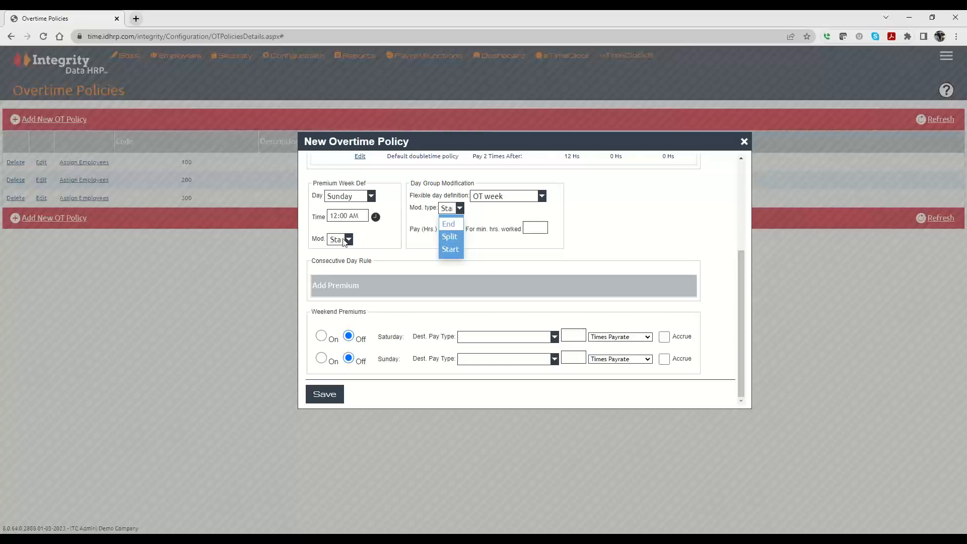
left_click(449, 250)
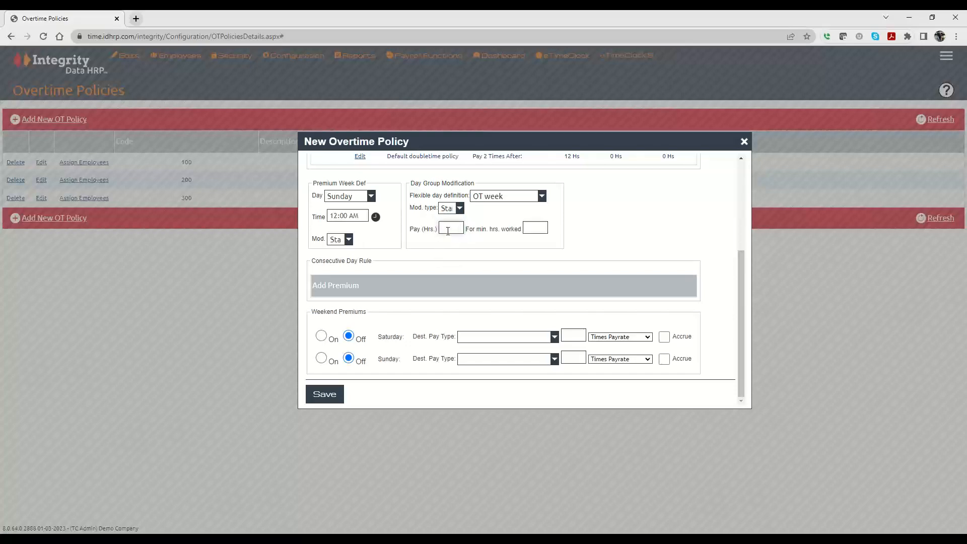
left_click(532, 231)
left_click(444, 227)
type("4")
left_click(528, 228)
type("1")
left_click(580, 241)
- Try Pay period as the flexible day definition, and settle on Duration of off time with a punch match threshold of 60
left_click(481, 196)
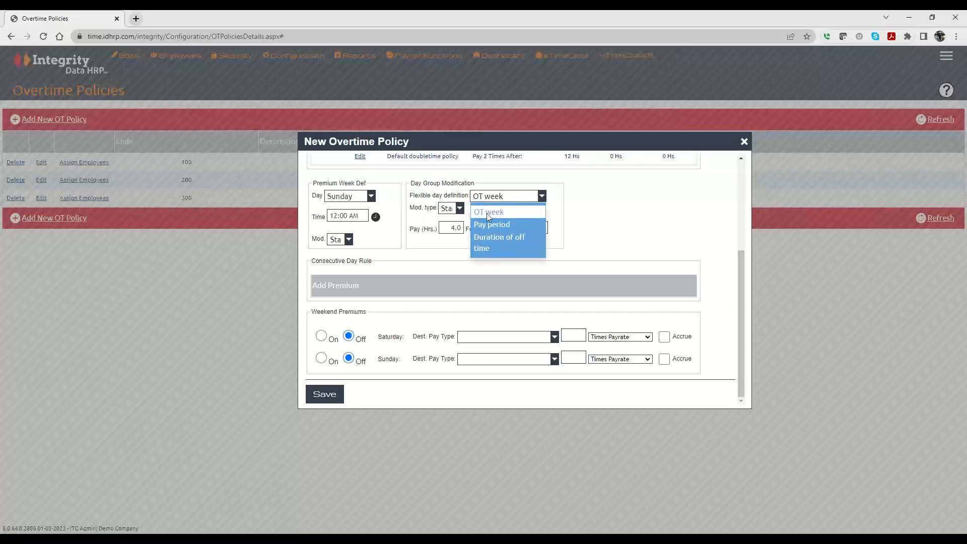
left_click(485, 225)
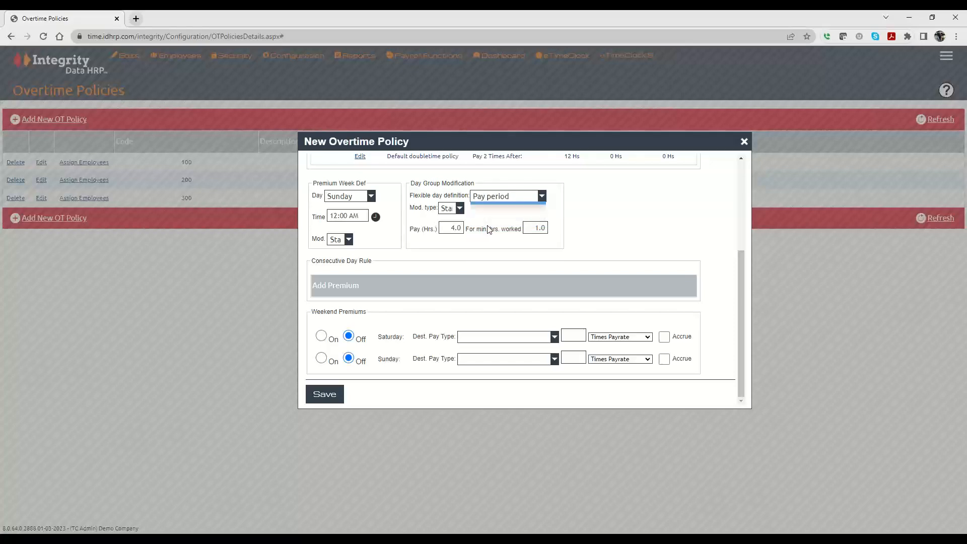
left_click(506, 196)
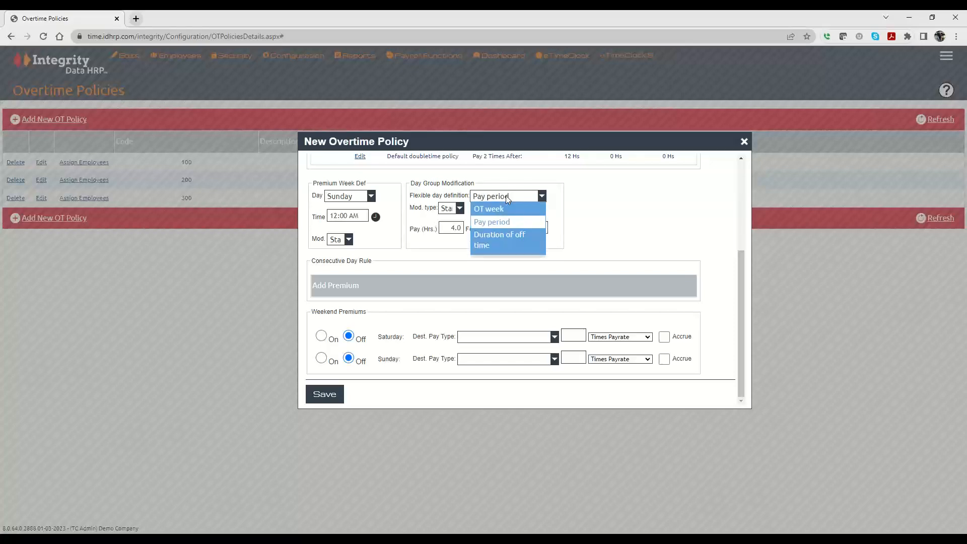
left_click(507, 244)
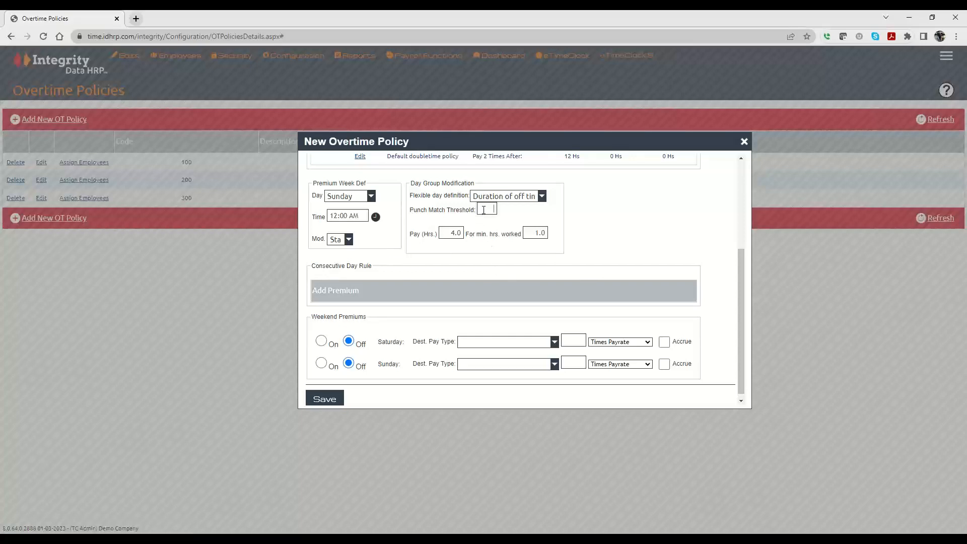
type("60")
- Set both the day group's pay hours and its minimum hours worked to 0.0
left_click(444, 233)
type("0.0")
left_click(538, 232)
type("0.0")
scroll(345, 264, "up", 3)
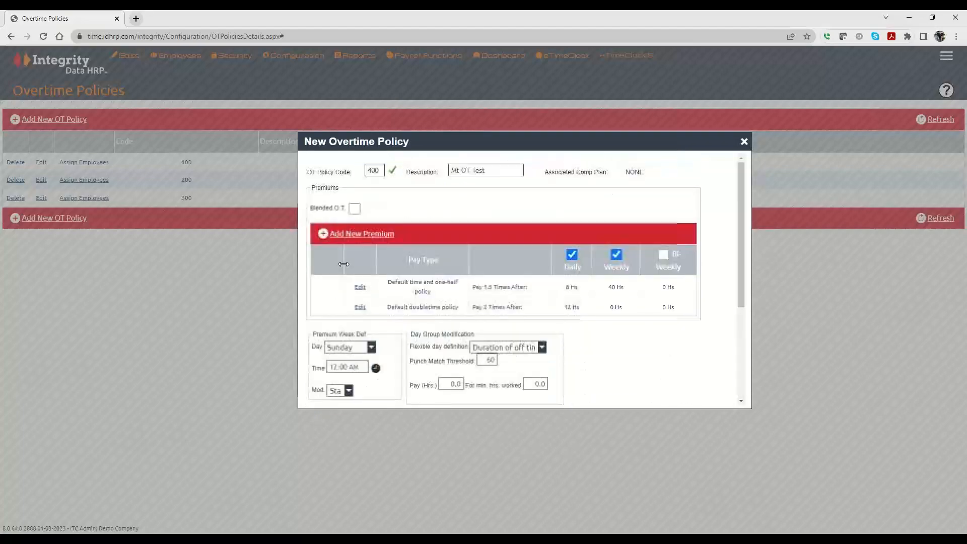
- Start a consecutive day premium on the 7th day, inclusive, with Work as the destination pay type
scroll(612, 264, "down", 3)
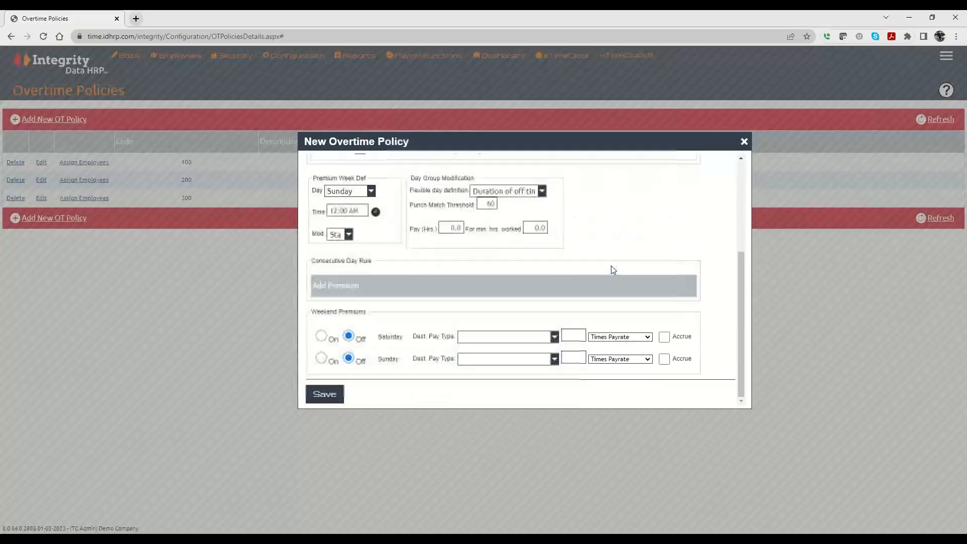
scroll(611, 265, "up", 3)
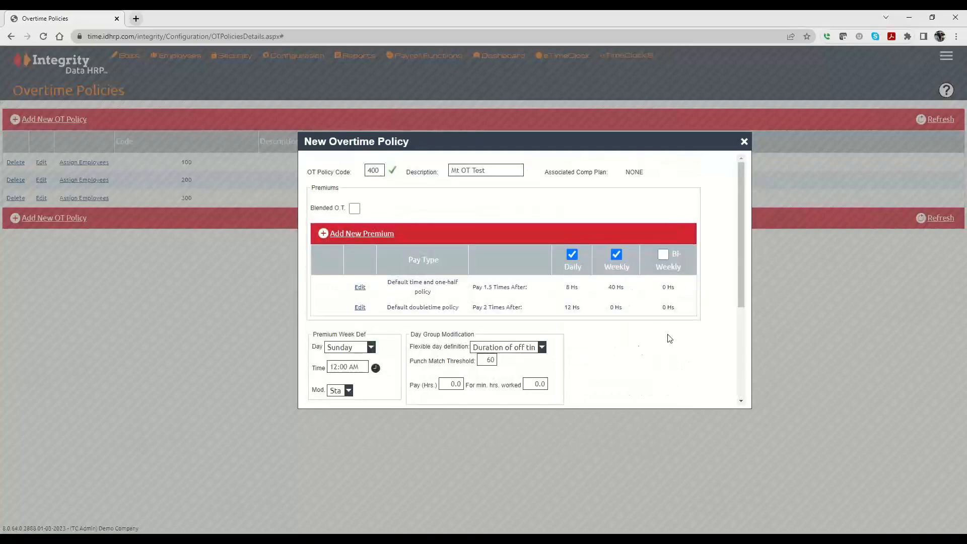
scroll(669, 335, "down", 3)
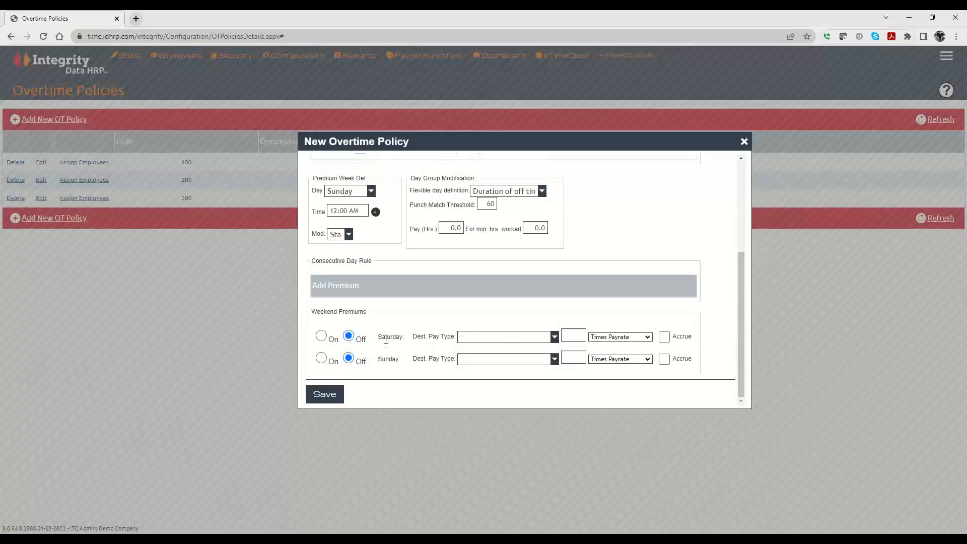
left_click(327, 395)
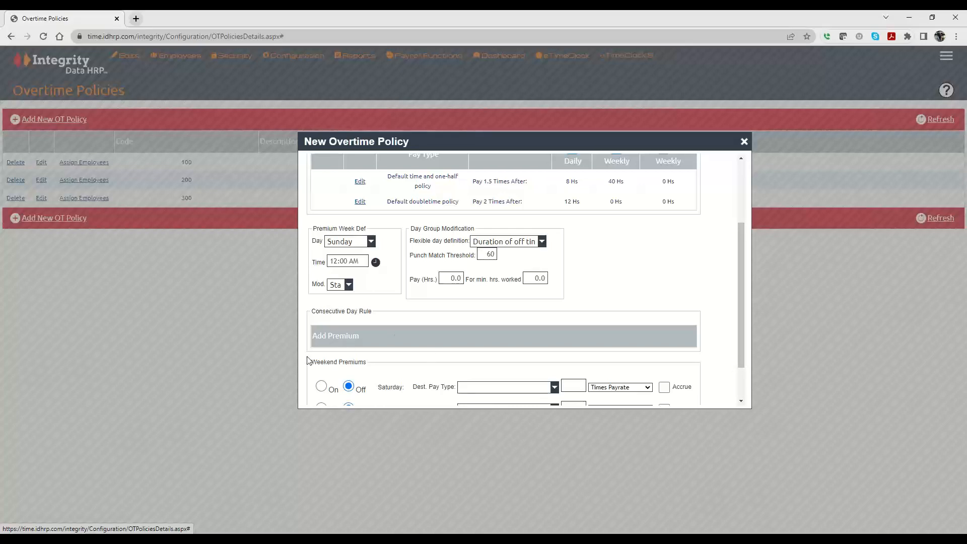
left_click(341, 341)
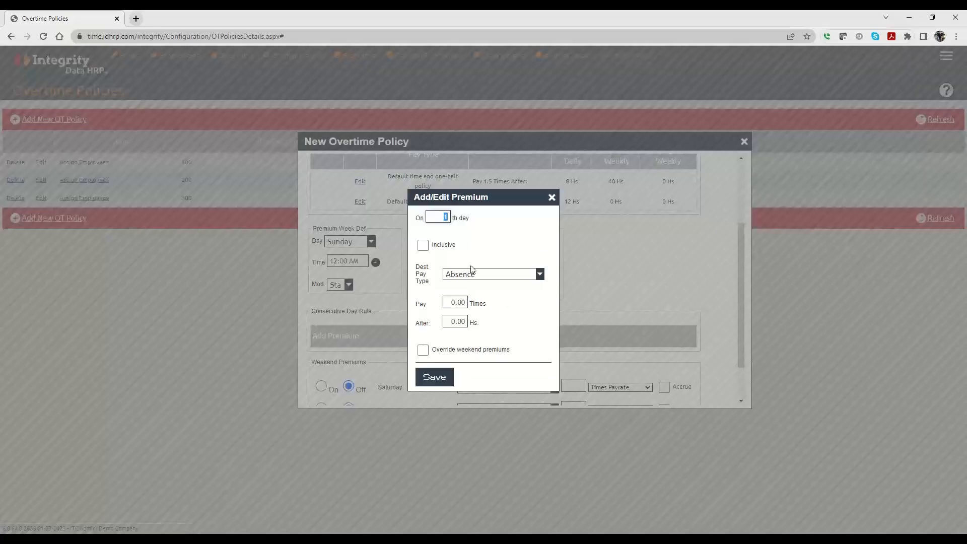
type("7")
double_click(446, 220)
left_click(448, 224)
left_click(423, 245)
left_click(460, 277)
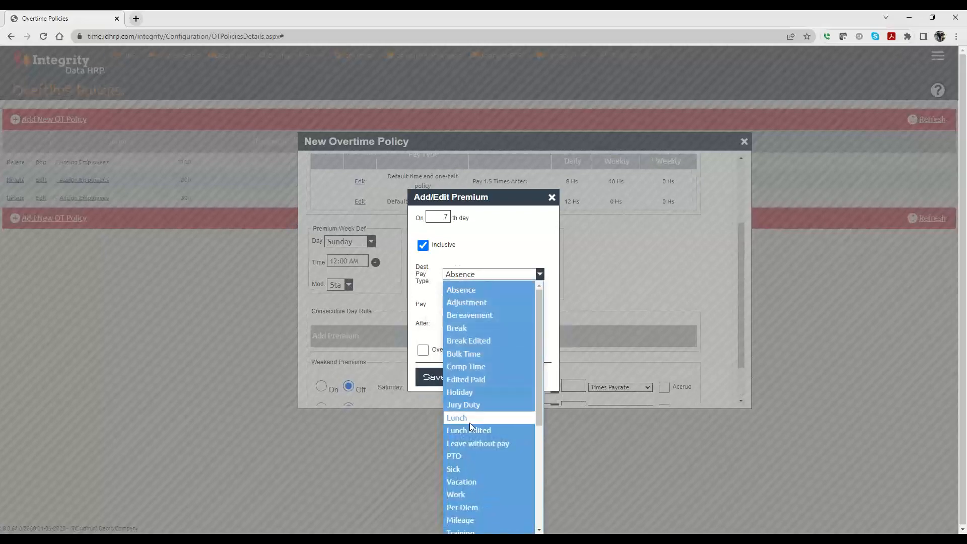
left_click(464, 493)
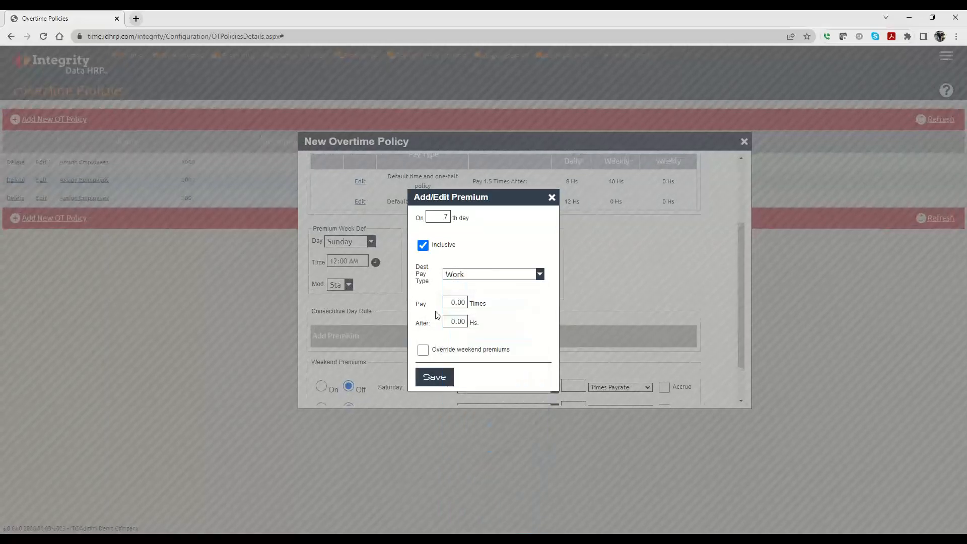
- Save the 7th-day premium with 1.5 times pay and weekend premiums overridden, and delete it from the consecutive day rule
left_click(448, 302)
type("1.5")
left_click(423, 352)
left_click(433, 378)
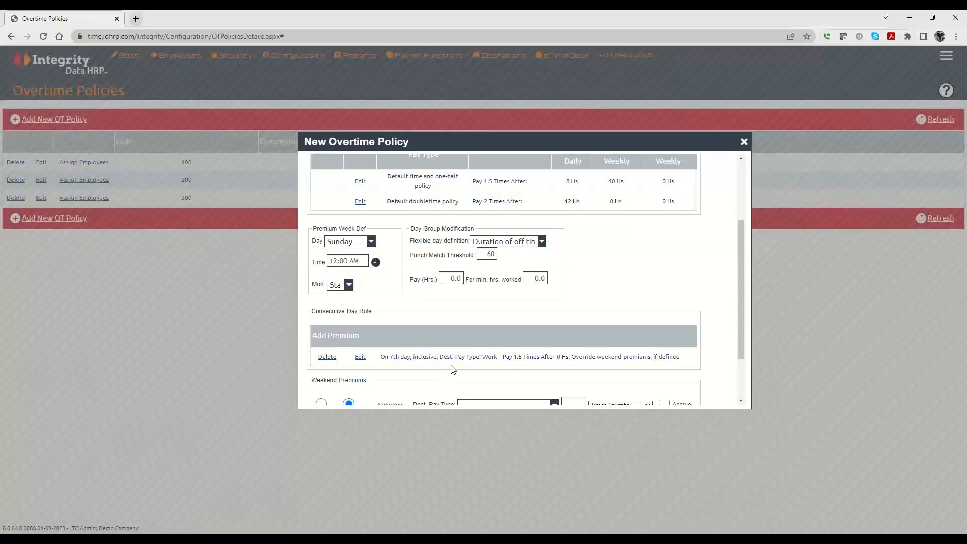
left_click(326, 358)
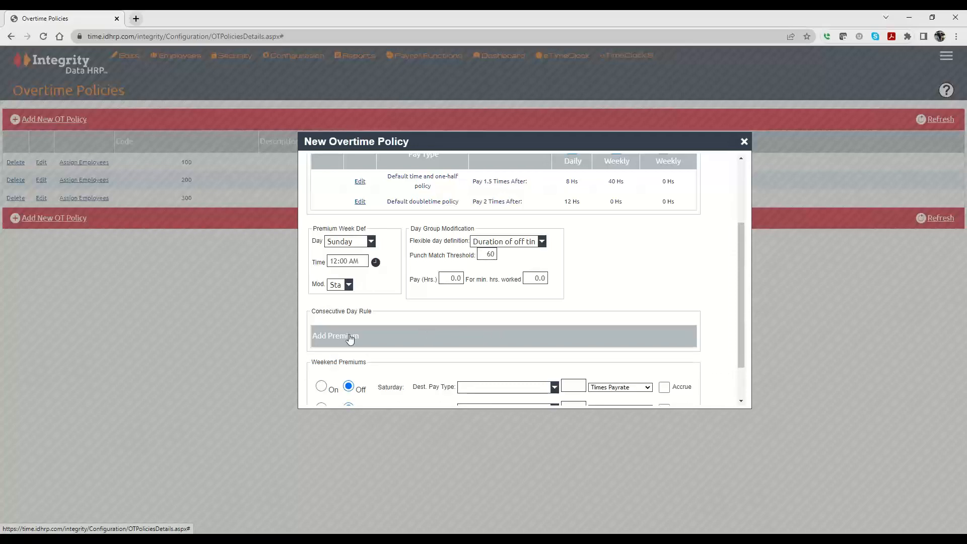
- Add an inclusive 7th-day consecutive day premium for Work, paying 2 times after 8 hours and overriding weekend premiums
left_click(350, 339)
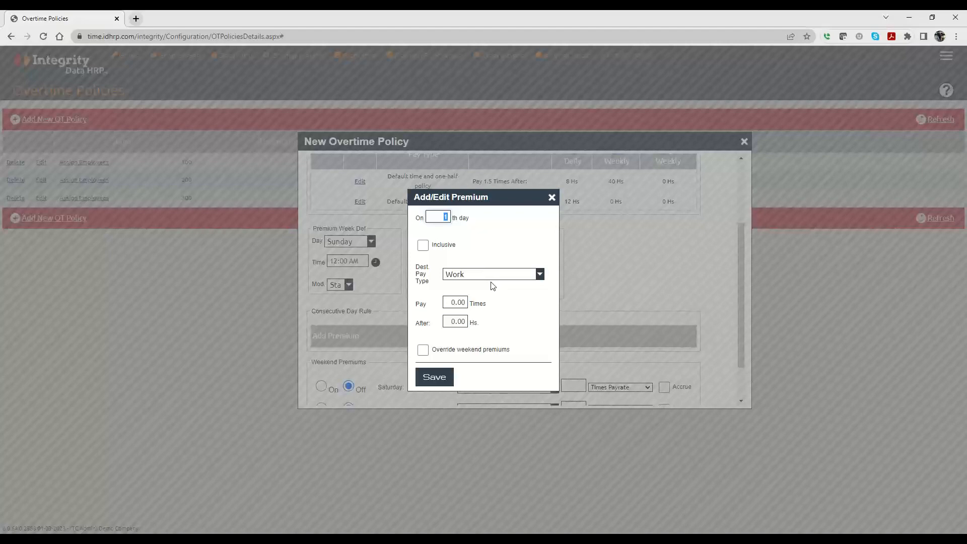
type("7")
left_click(423, 245)
left_click(461, 276)
left_click(456, 307)
left_click(456, 301)
type("2")
left_click(448, 322)
type("8")
left_click(518, 322)
left_click(423, 352)
left_click(434, 377)
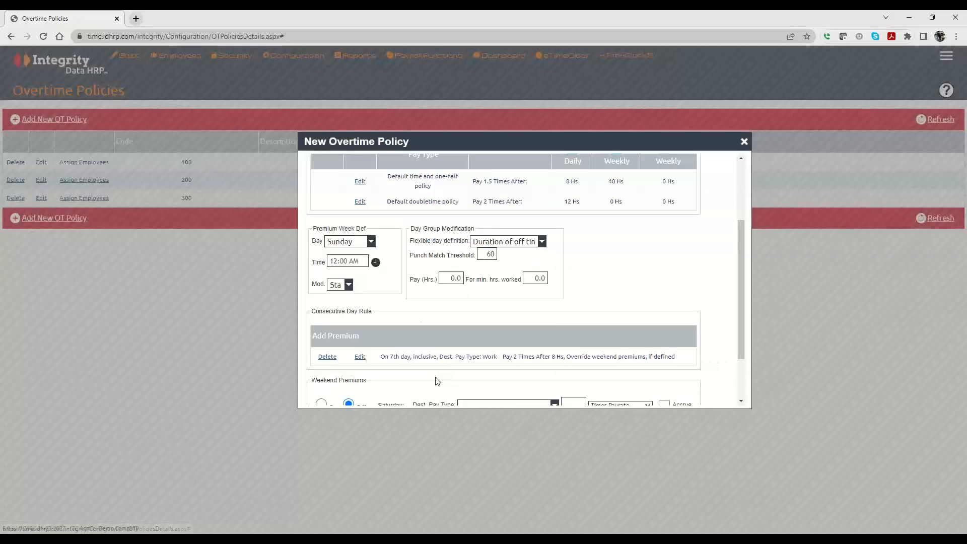
- Add a non-inclusive 7th-day consecutive day premium for Work, paying 1.5 times after 0 hours and overriding weekend premiums
left_click(343, 335)
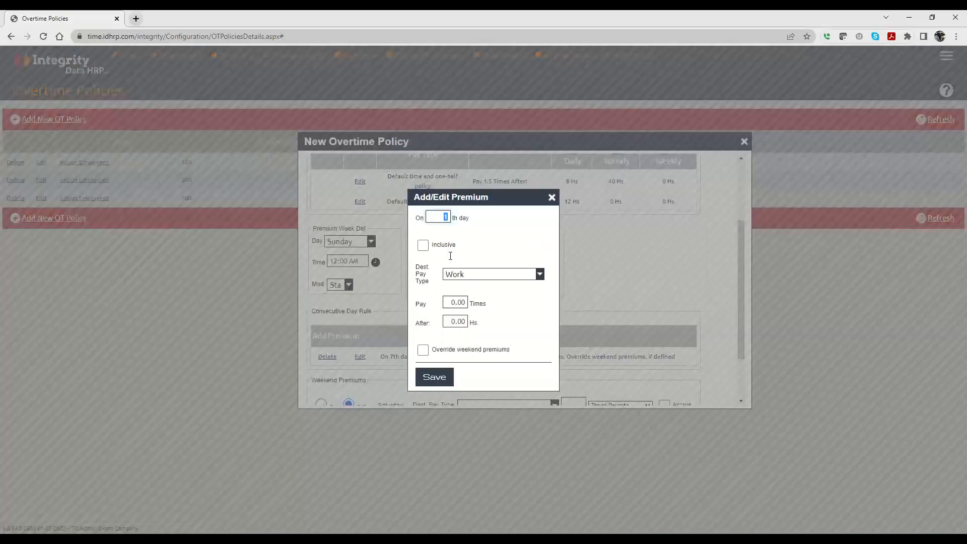
type("7")
left_click(451, 301)
type("1.5")
left_click(448, 323)
left_click(423, 350)
left_click(433, 378)
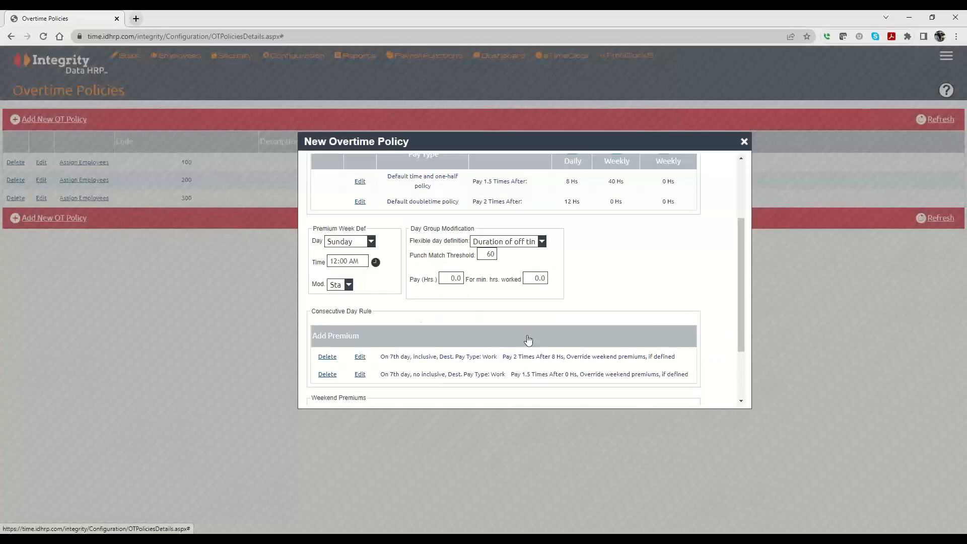
- Turn on the Saturday weekend premium with Work as the destination pay type and a fixed dollar amount of 3.00
scroll(528, 340, "down", 3)
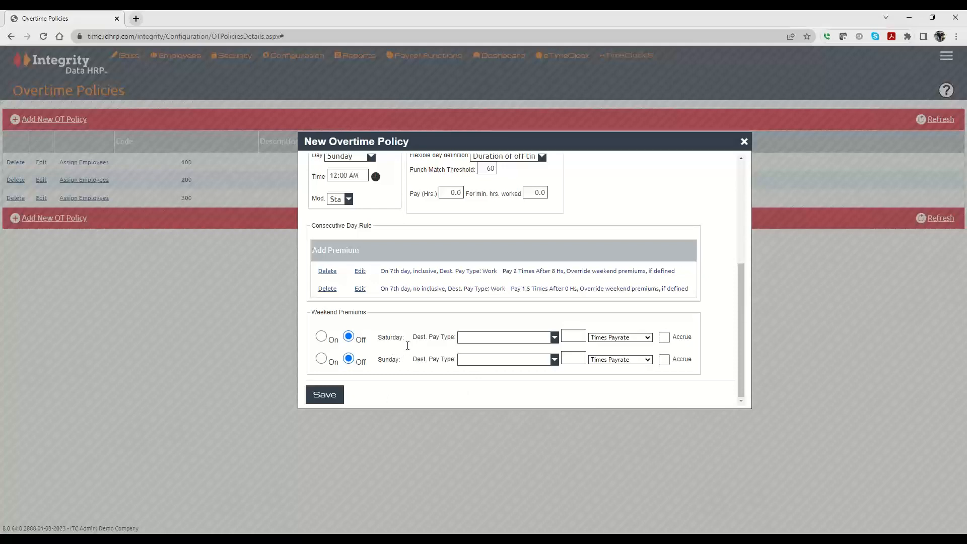
left_click(321, 336)
left_click(511, 342)
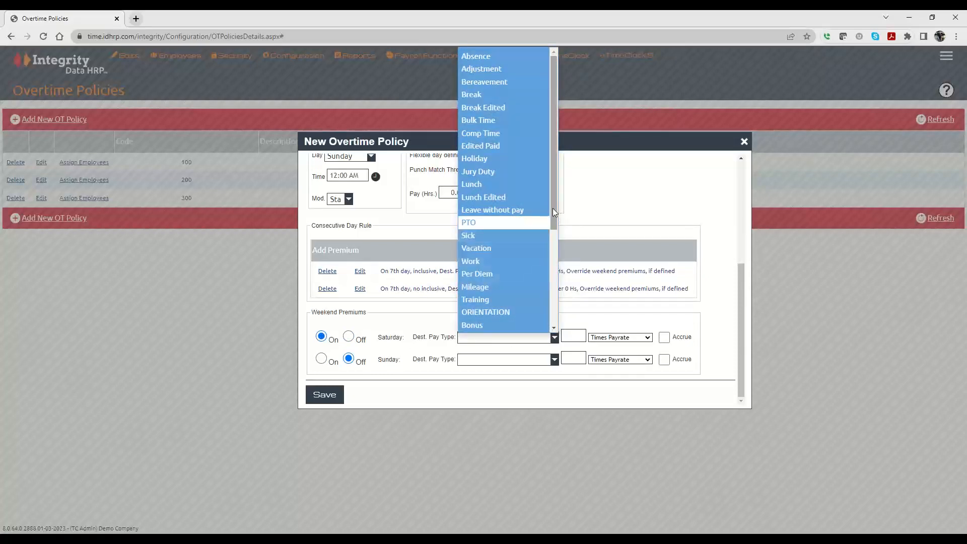
left_click_drag(552, 209, 554, 225)
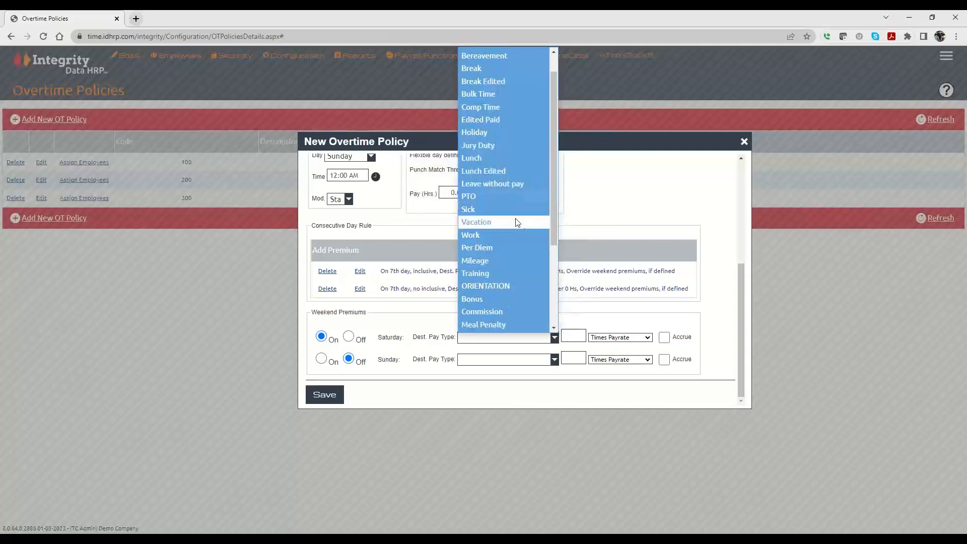
left_click(498, 234)
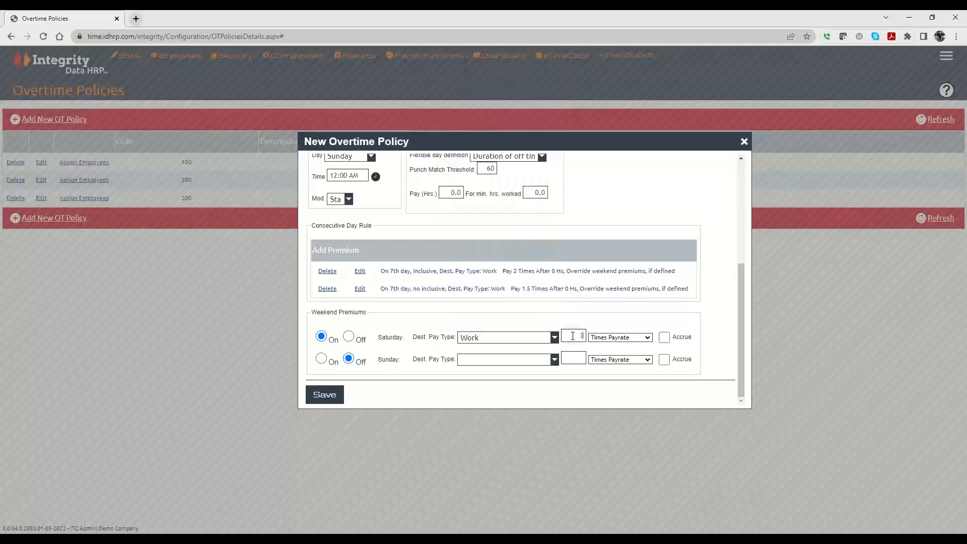
left_click(621, 337)
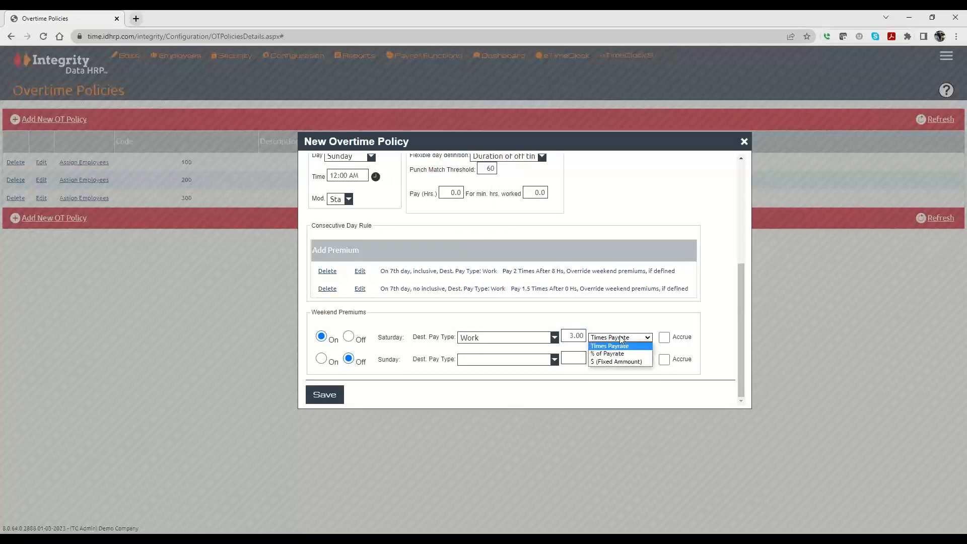
left_click(607, 362)
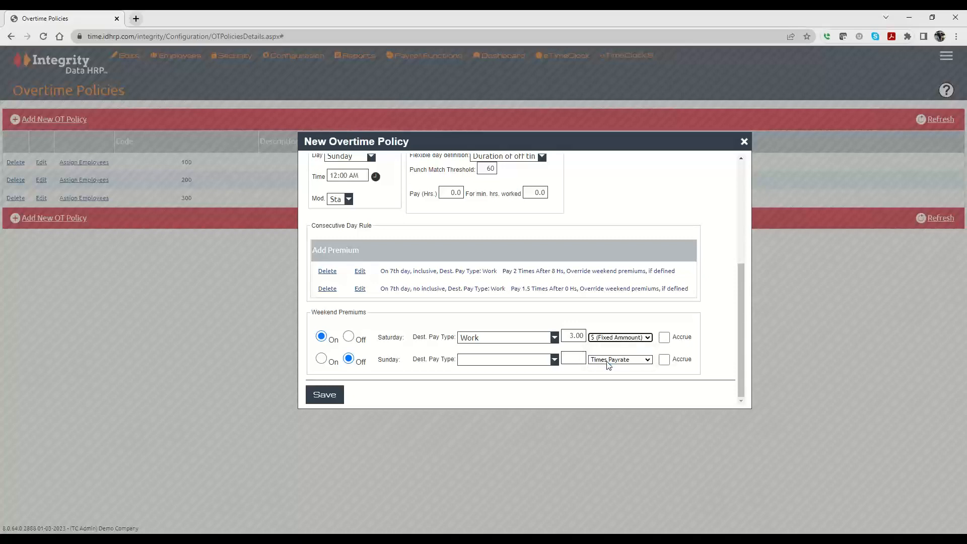
- Set the Saturday premium's fixed amount to 30.00, trying its Accrue option and leaving it off
left_click(565, 335)
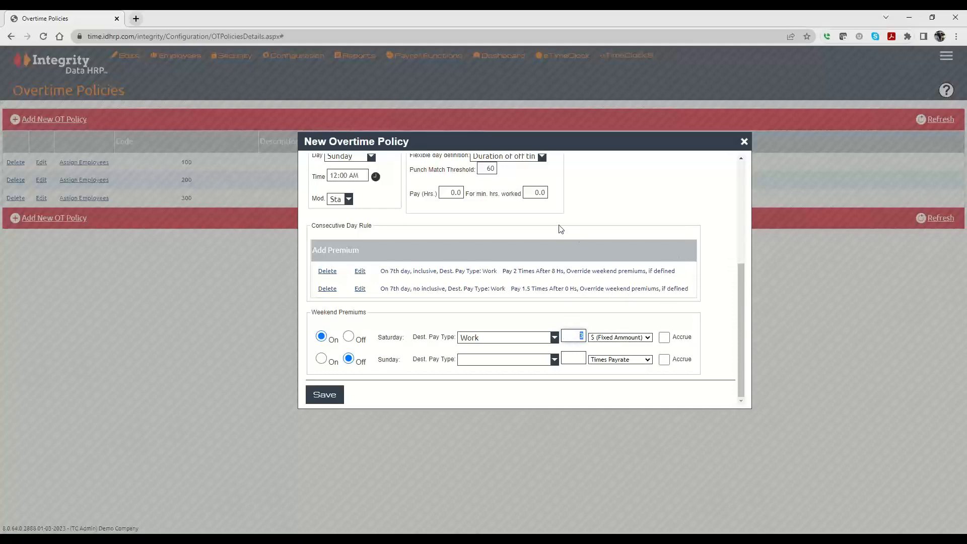
type("30.00")
left_click(664, 337)
left_click(664, 338)
- Turn on the Sunday weekend premium with SILNIT as the destination pay type, at 3.00 times payrate, with Accrue enabled
left_click(481, 361)
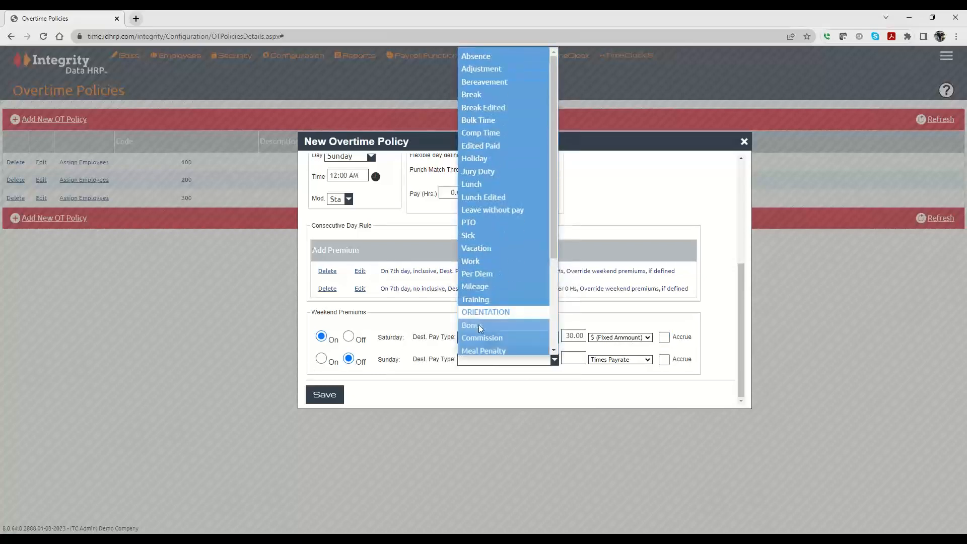
left_click(648, 229)
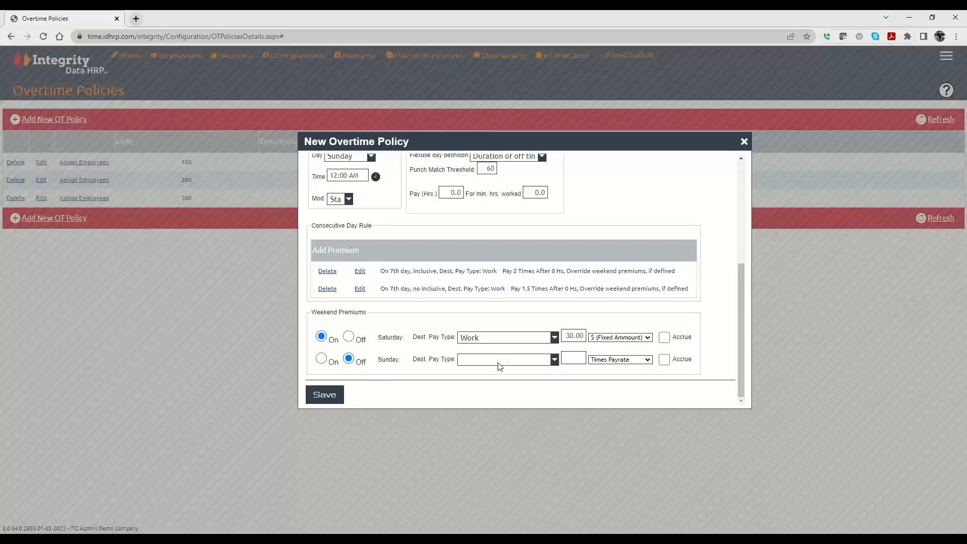
left_click(321, 359)
left_click(470, 363)
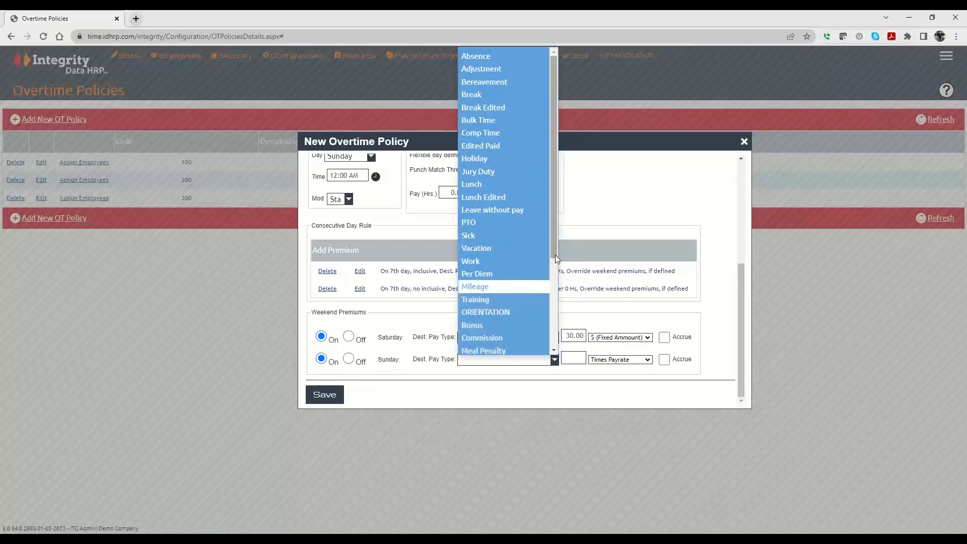
left_click_drag(556, 254, 546, 343)
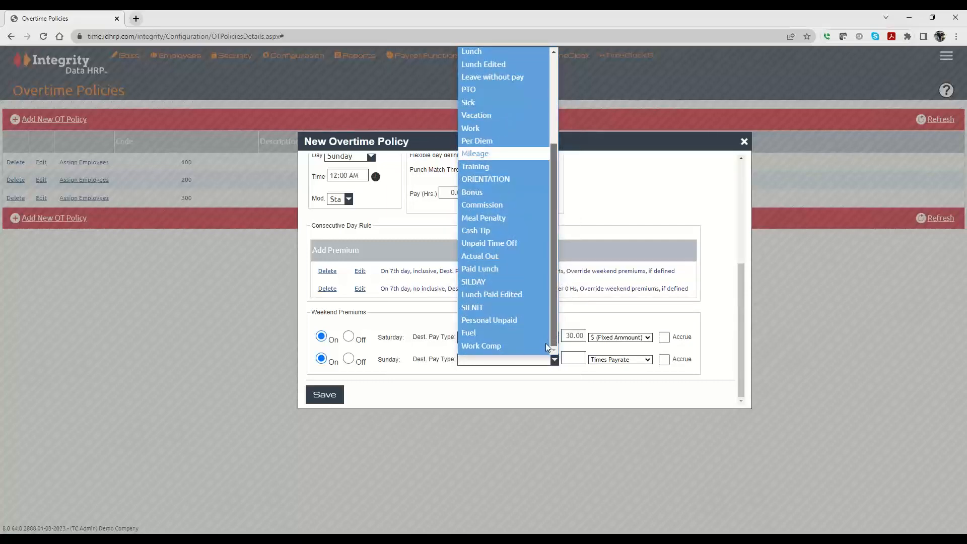
left_click(474, 307)
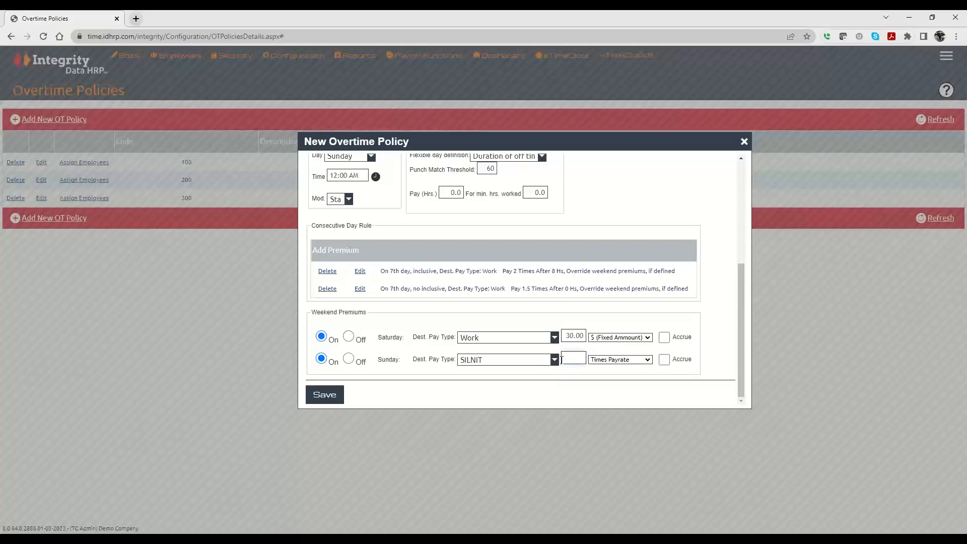
left_click(664, 360)
- Review the completed policy settings from the premiums to the weekend rules, and save the new overtime policy
scroll(483, 328, "up", 5)
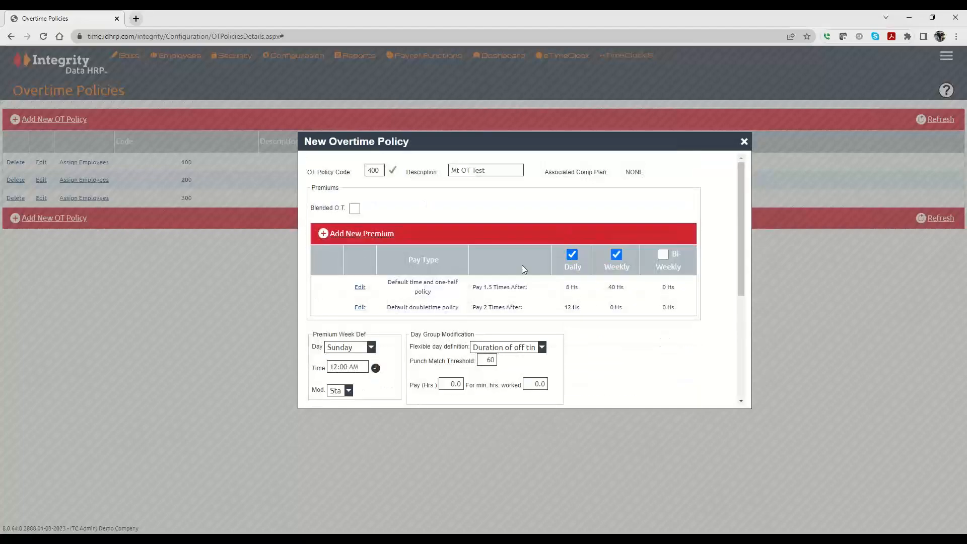
scroll(599, 317, "down", 5)
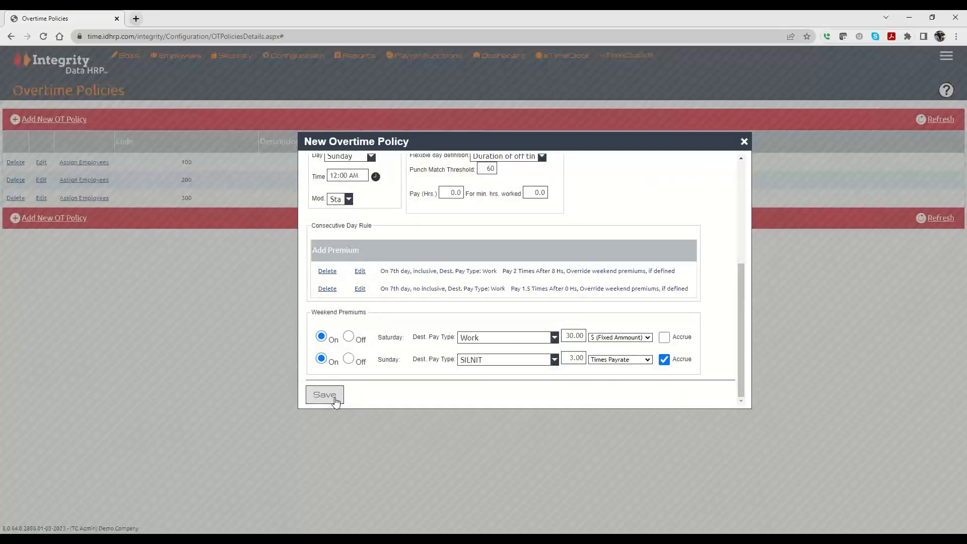
left_click(336, 396)
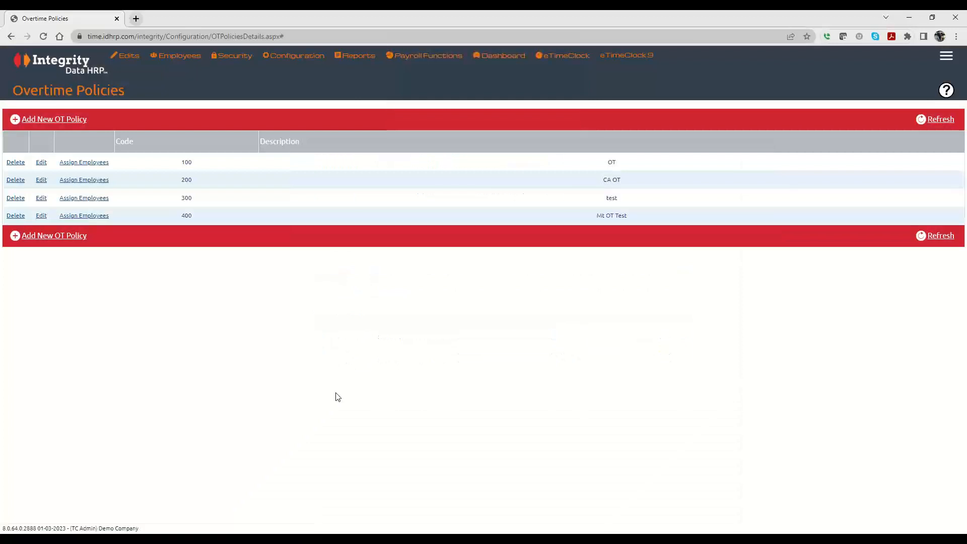
- Open the employee assignment for policy 400 and filter the employees by the MKT department
left_click(85, 217)
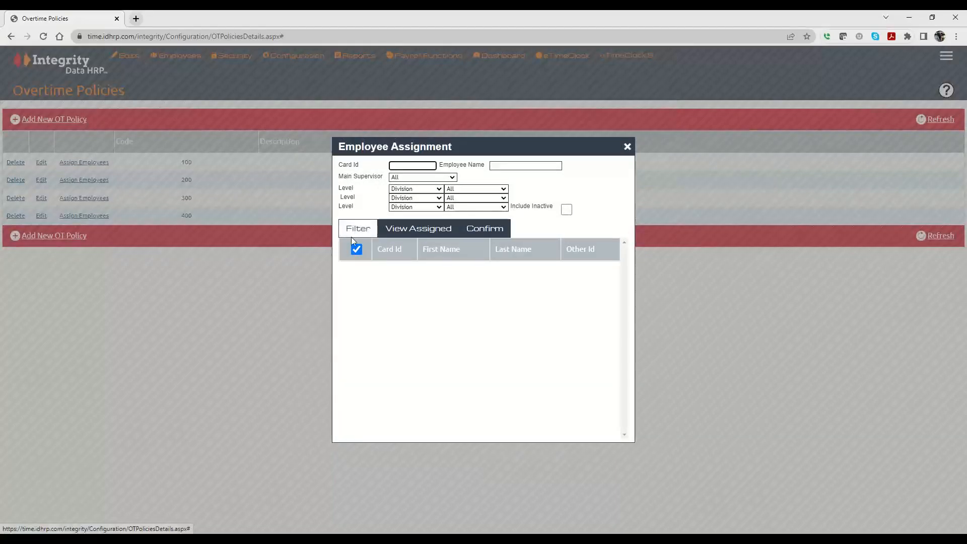
left_click(421, 189)
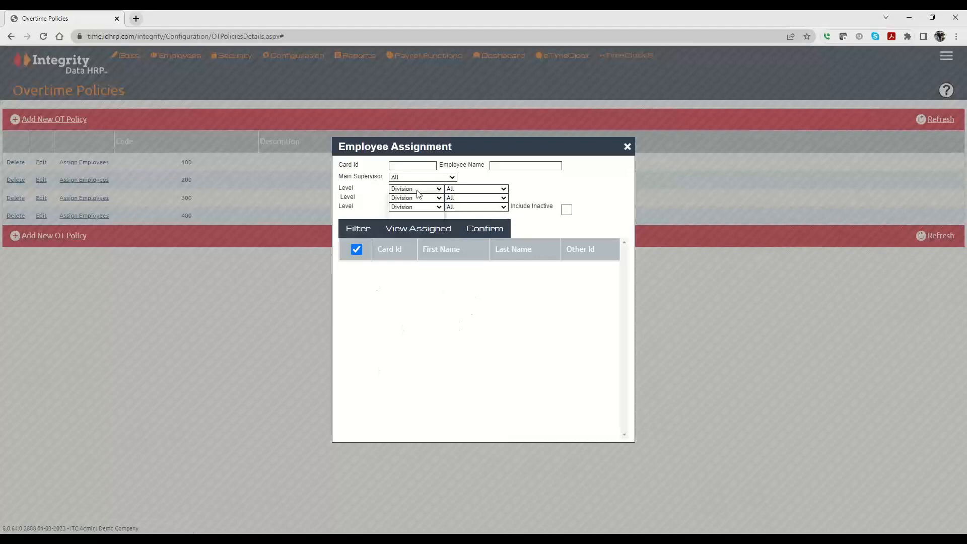
left_click(407, 206)
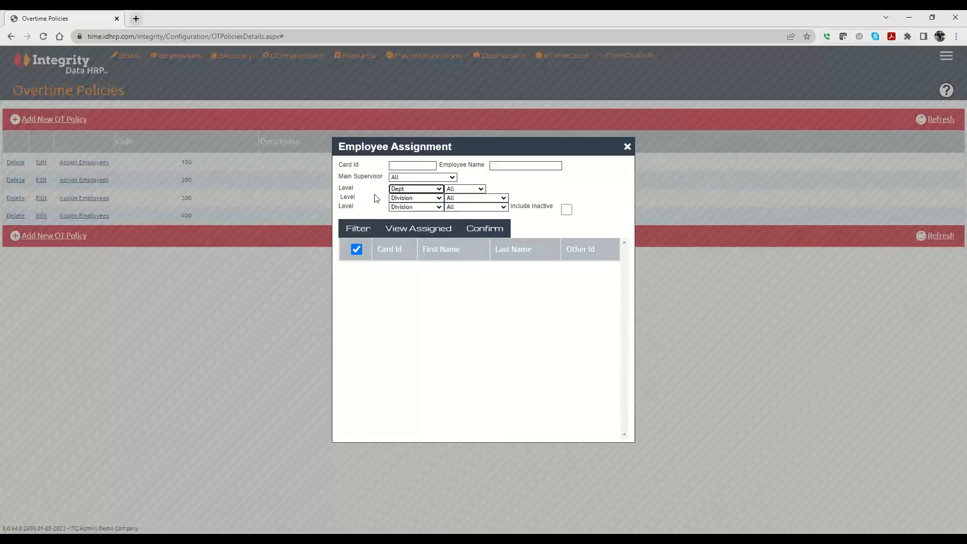
left_click(464, 190)
left_click(459, 274)
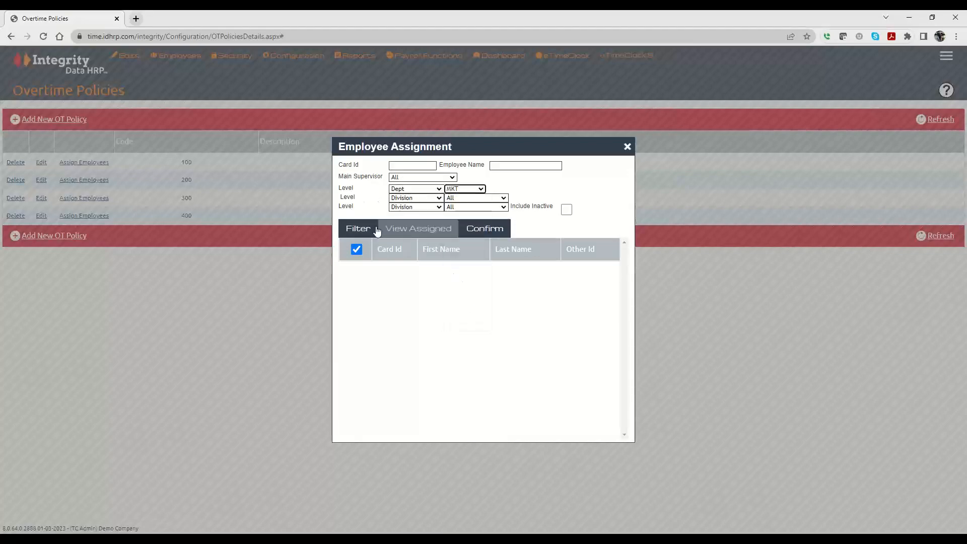
left_click(353, 230)
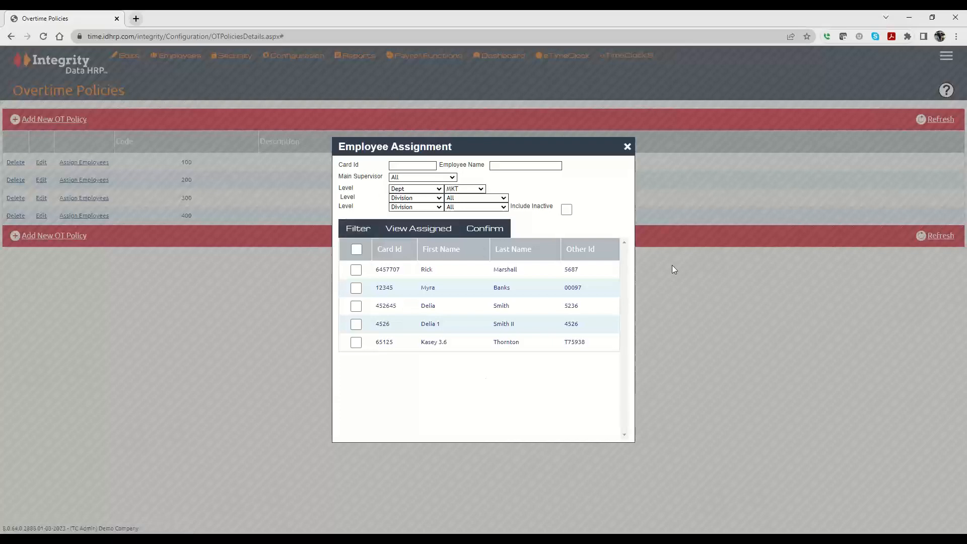
- Filter the assignable employees by the North division instead of the department
left_click(426, 190)
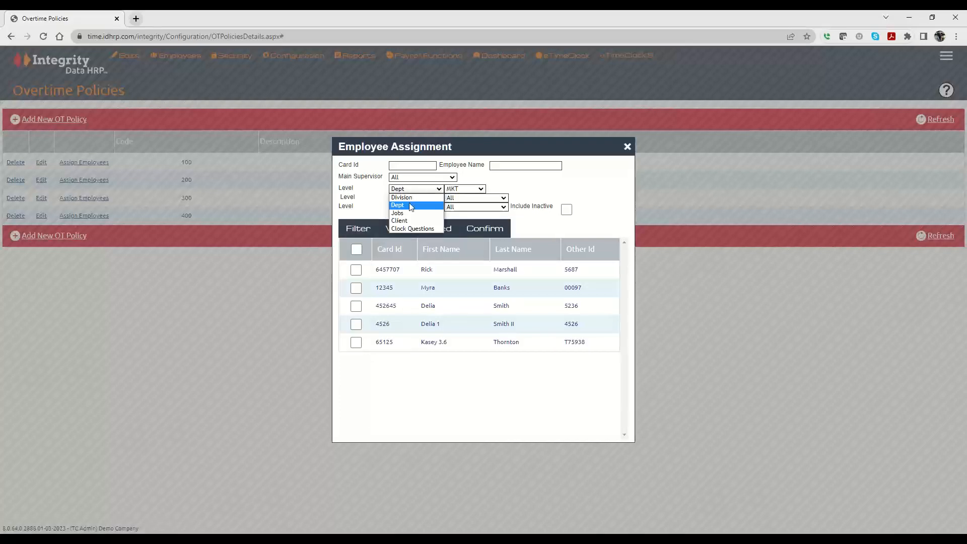
left_click(410, 202)
left_click(451, 190)
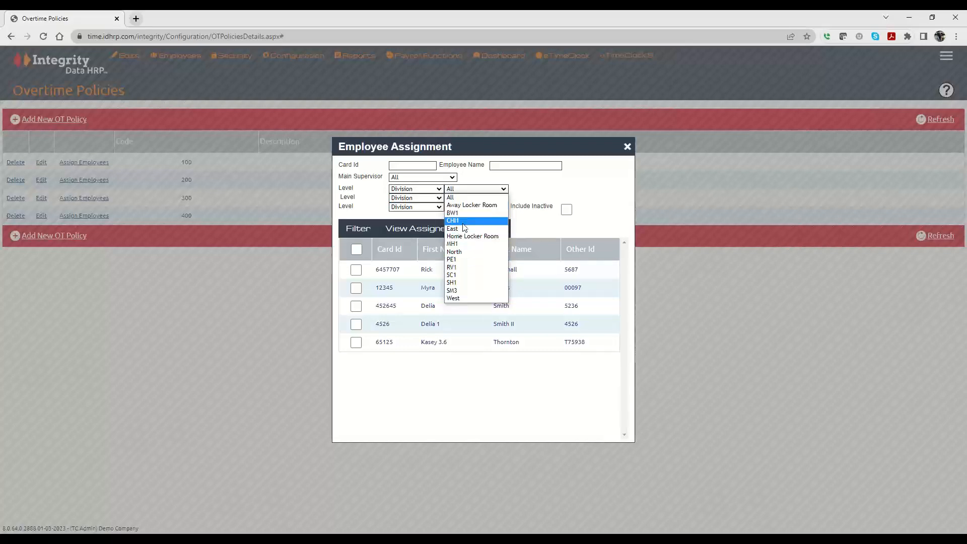
left_click(454, 251)
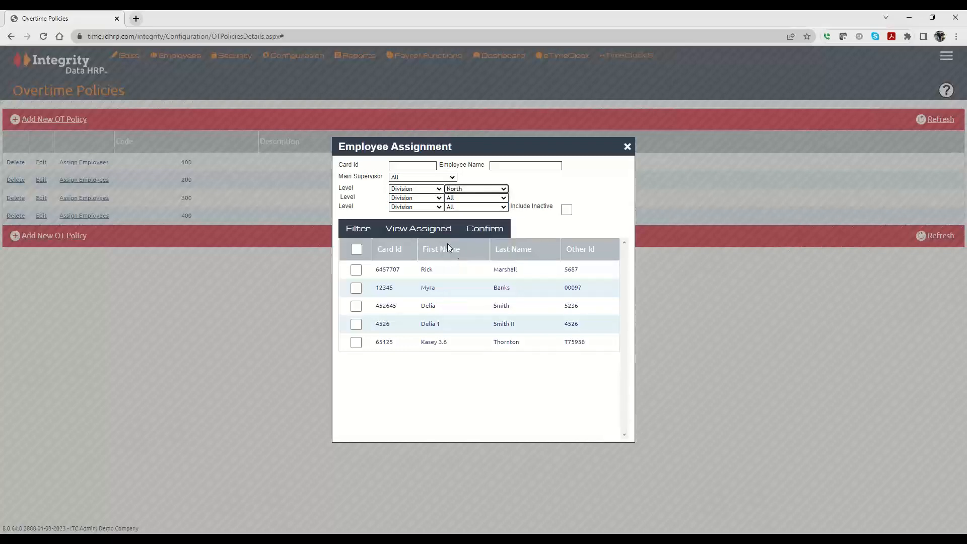
left_click(358, 229)
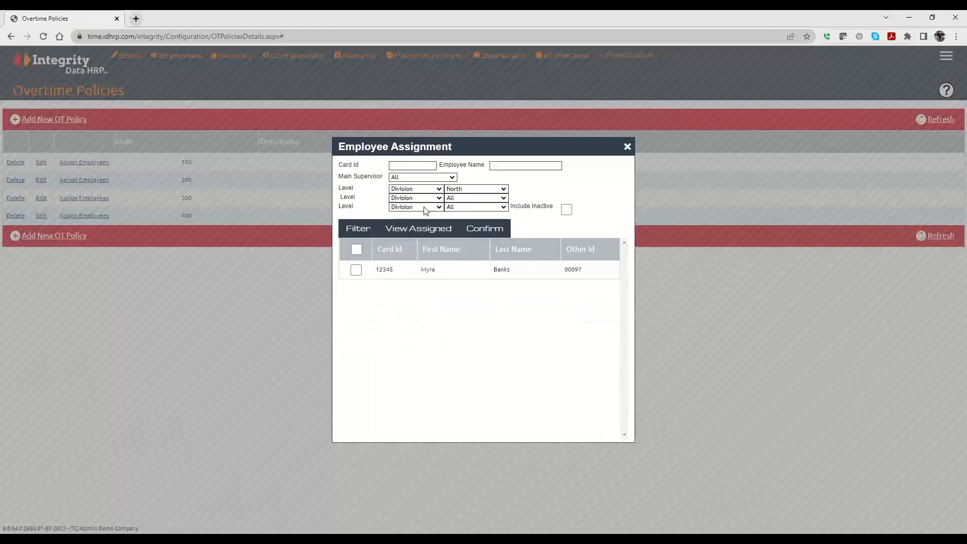
- Set the Division filter back to All and refilter the employee list
left_click(424, 189)
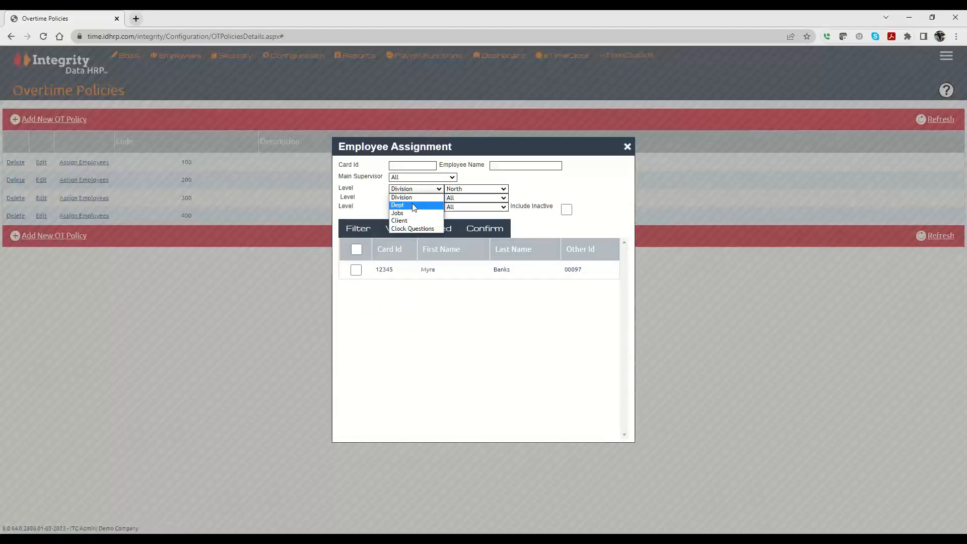
left_click(447, 189)
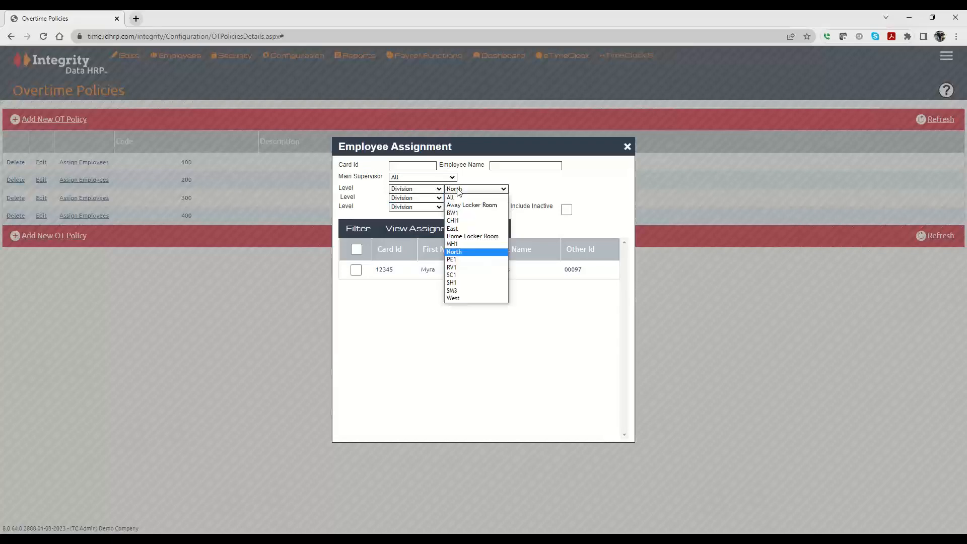
left_click(456, 197)
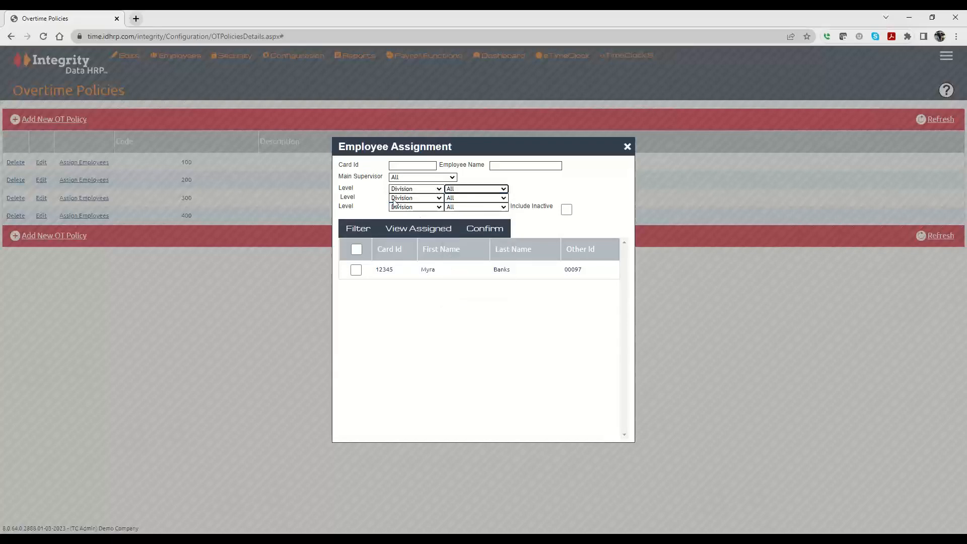
left_click(359, 229)
- Select several individual employees for policy 400, and close the employee assignment without confirming the selection
scroll(400, 285, "down", 5)
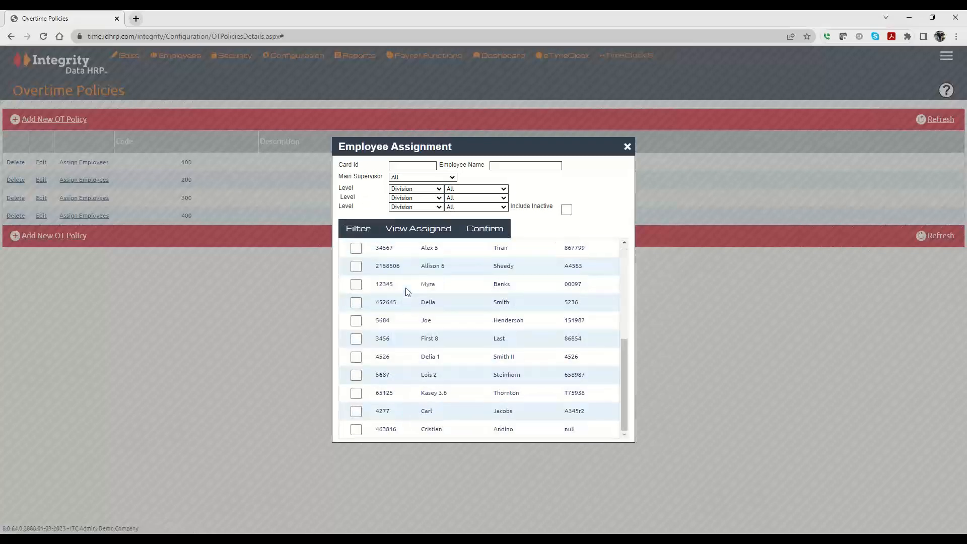
left_click(357, 266)
left_click(356, 339)
left_click(356, 394)
left_click(356, 430)
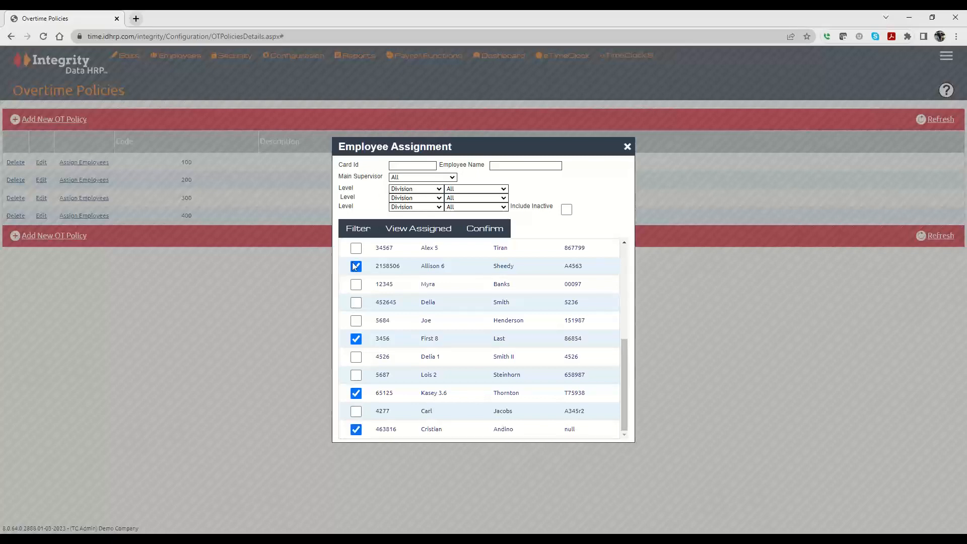
left_click(356, 248)
left_click(628, 146)
left_click(532, 103)
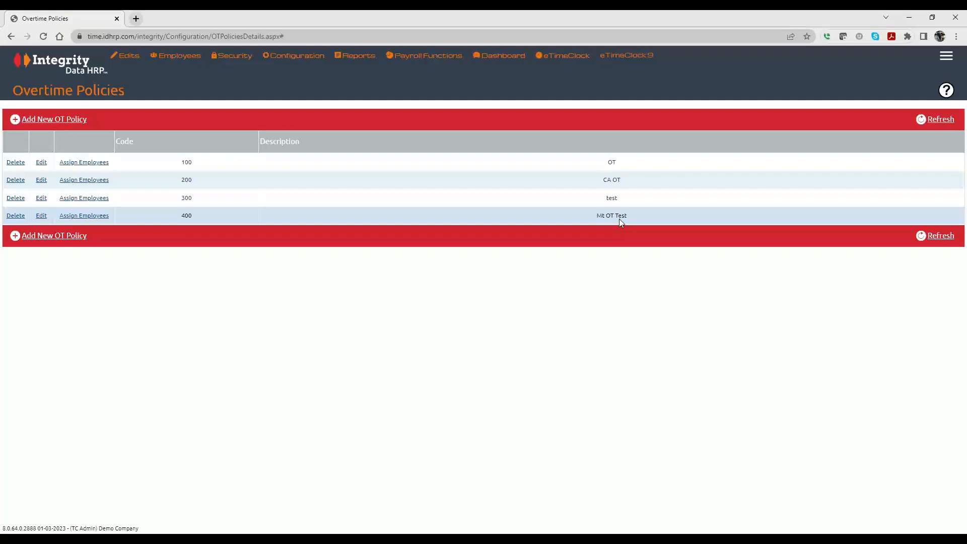
- Open the default profiles, set the 1099 profile's OT policy to Mt OT Test, and save the profile
mouse_move(174, 55)
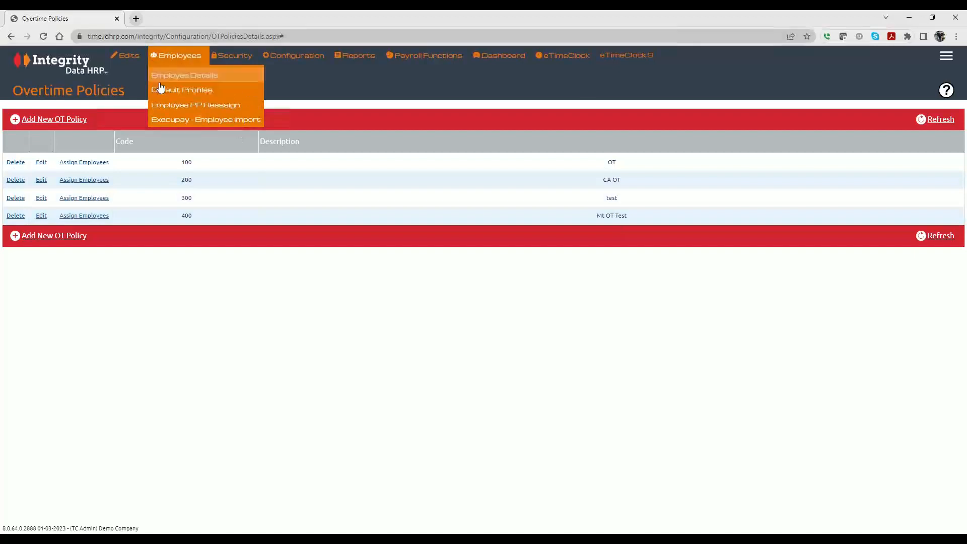
left_click(195, 93)
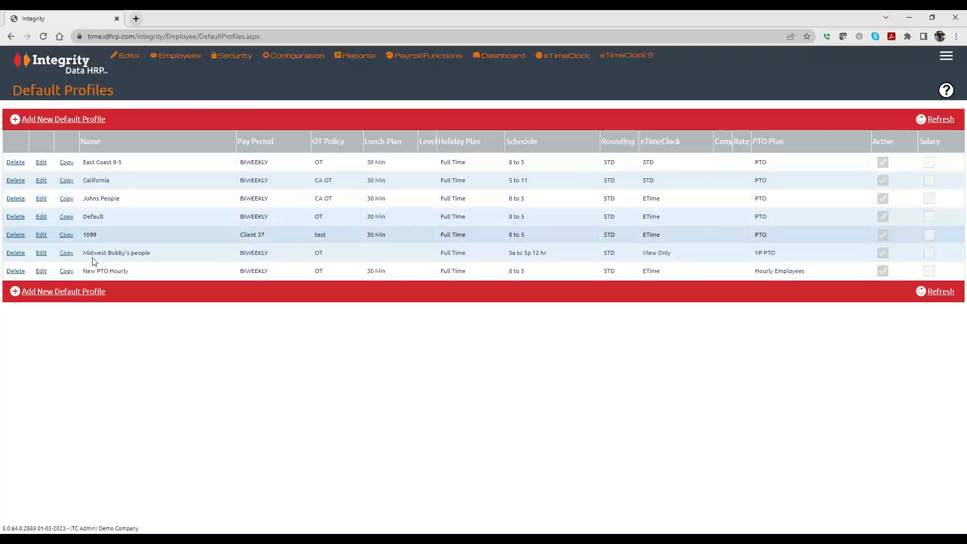
left_click(42, 236)
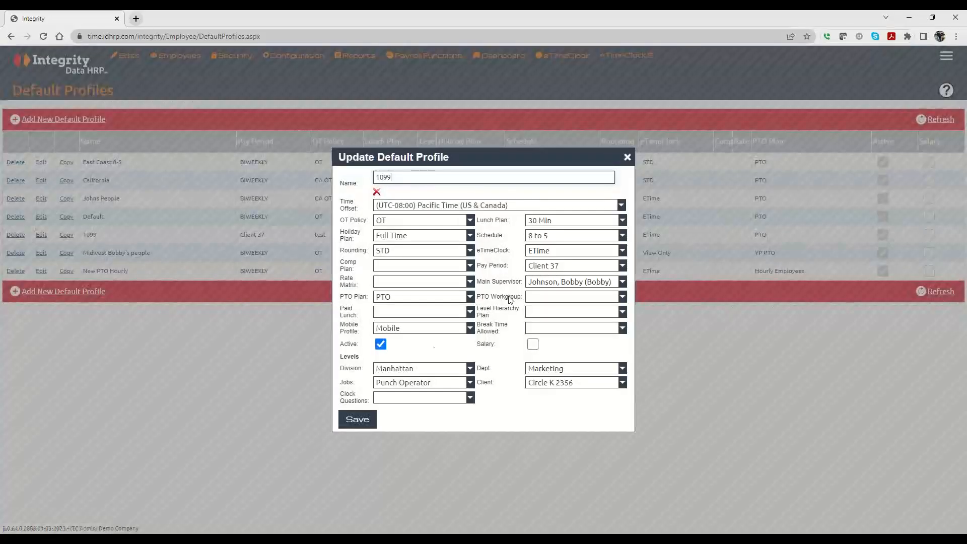
left_click(409, 223)
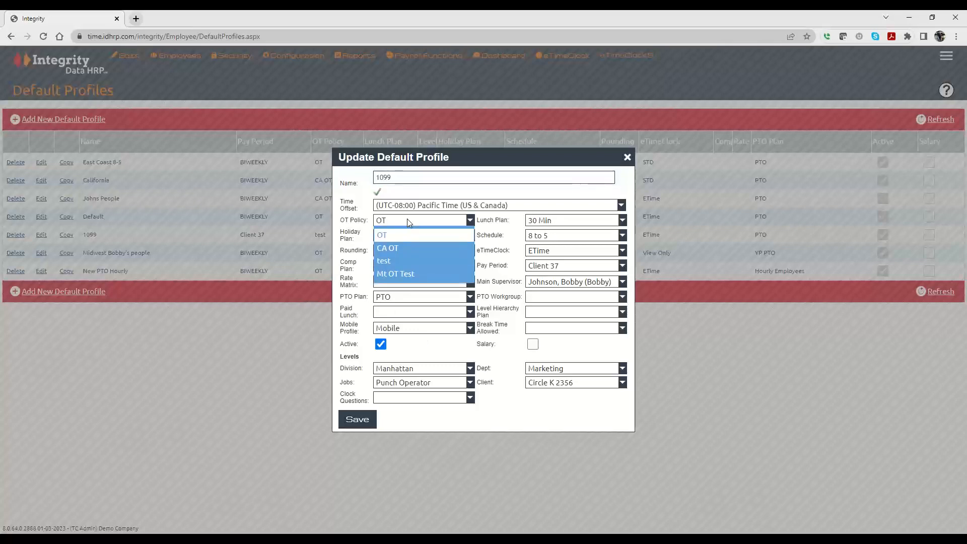
left_click(398, 272)
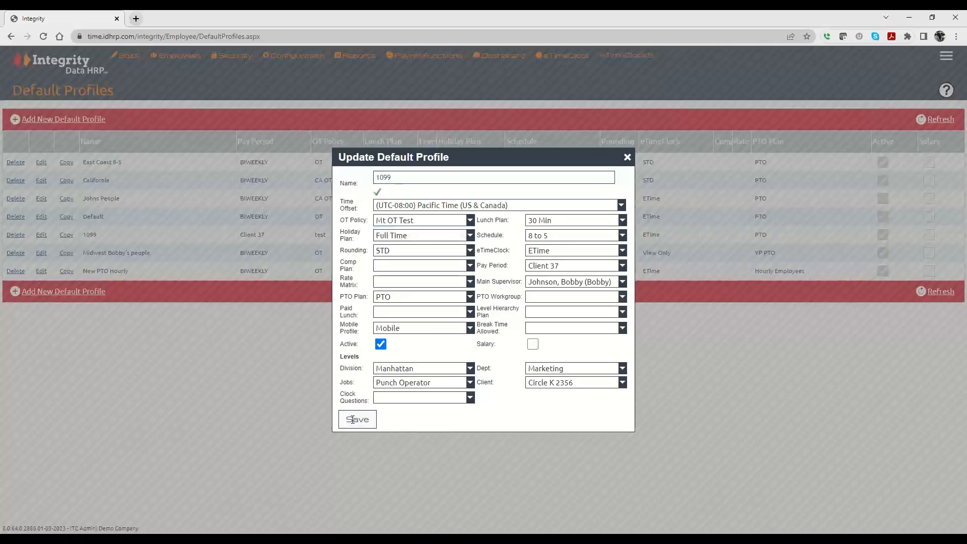
left_click(357, 420)
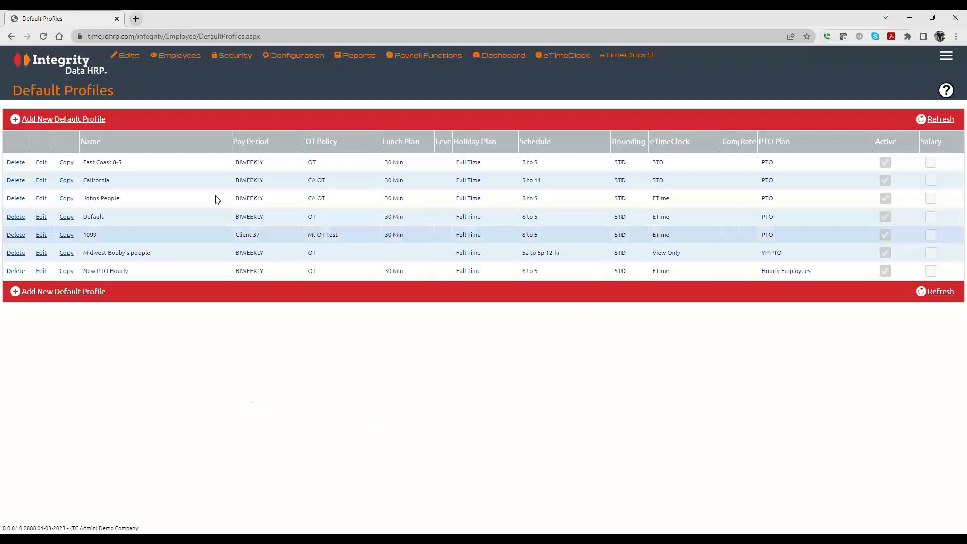
- Open the sixth listed employee's details, choose Mt OT Test as the OT policy, and close the details without saving
mouse_move(176, 56)
left_click(184, 76)
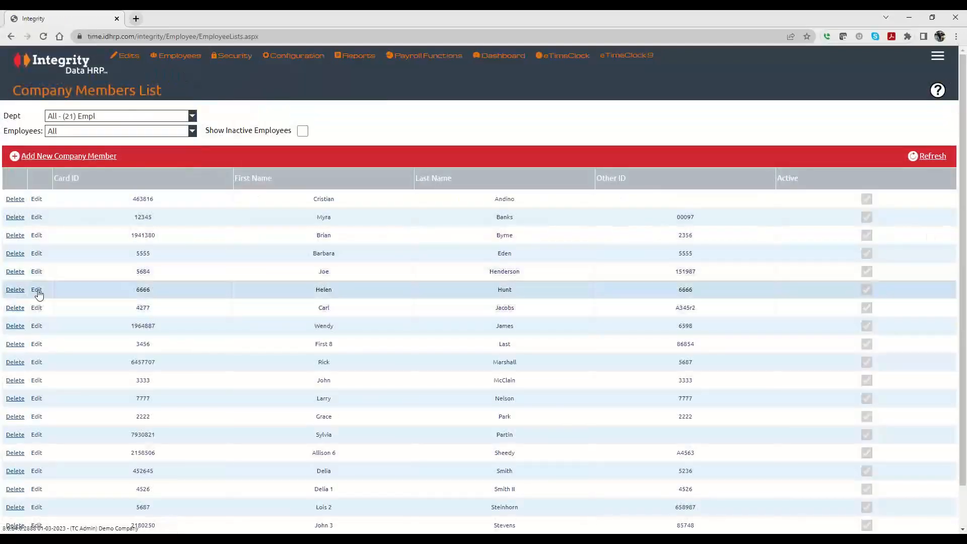
left_click(37, 290)
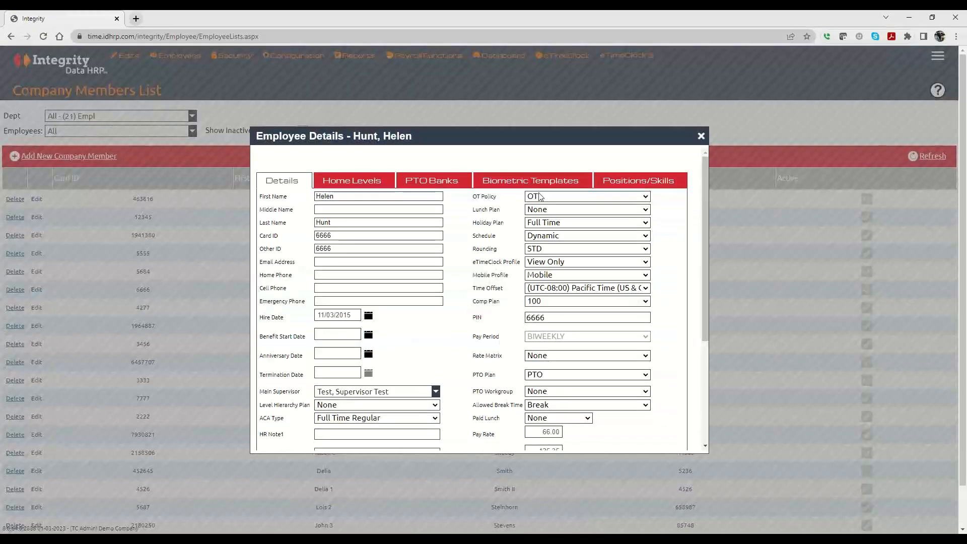
left_click(540, 196)
left_click(543, 243)
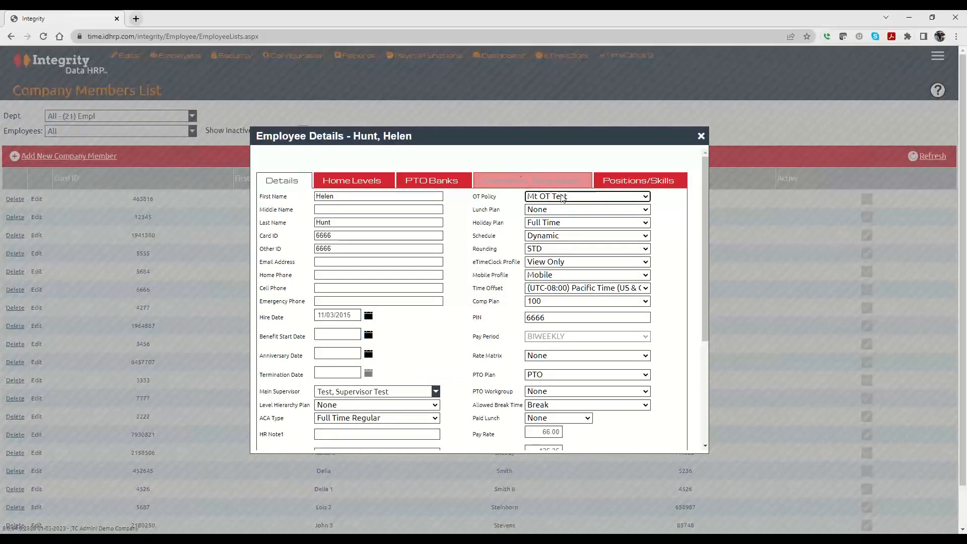
scroll(478, 287, "down", 5)
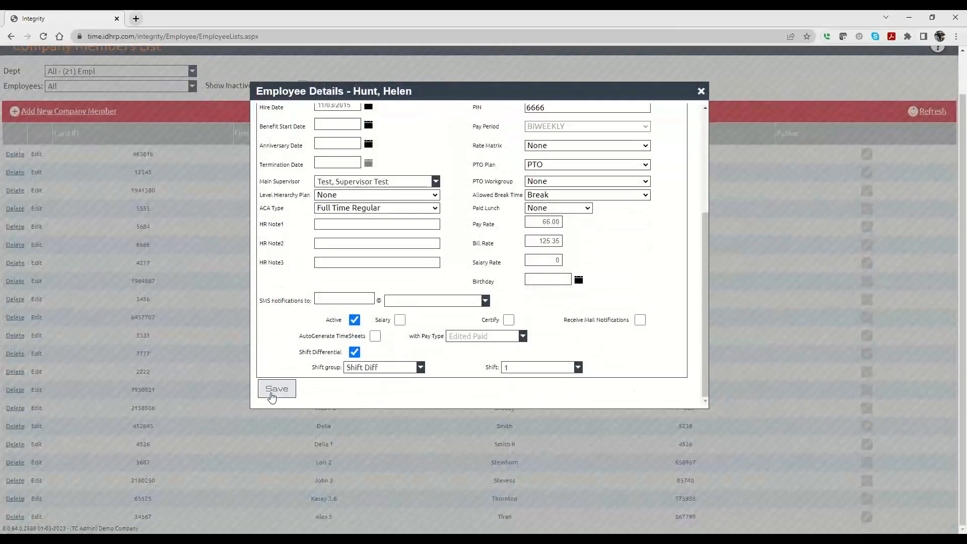
left_click(701, 92)
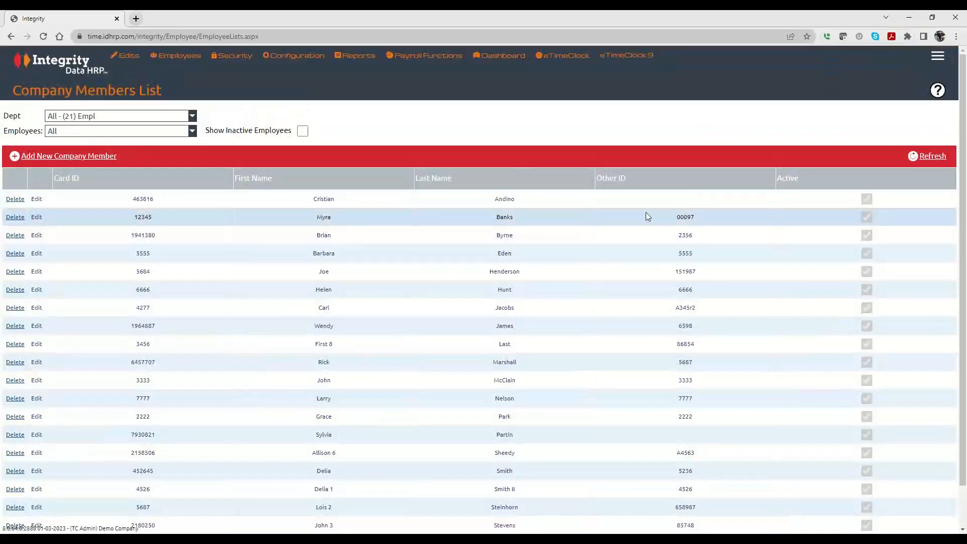